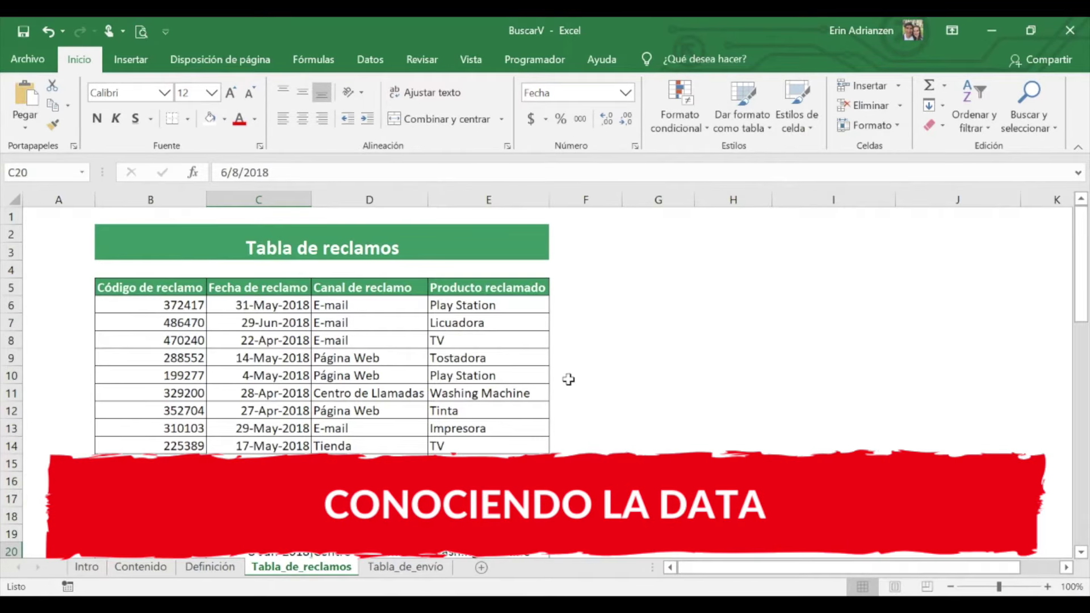
Examine the claims table on Tabla_de_reclamos and the shipping table with its two questions on Tabla_de_envío, comparing their columns
scroll(569, 379, "down", 1)
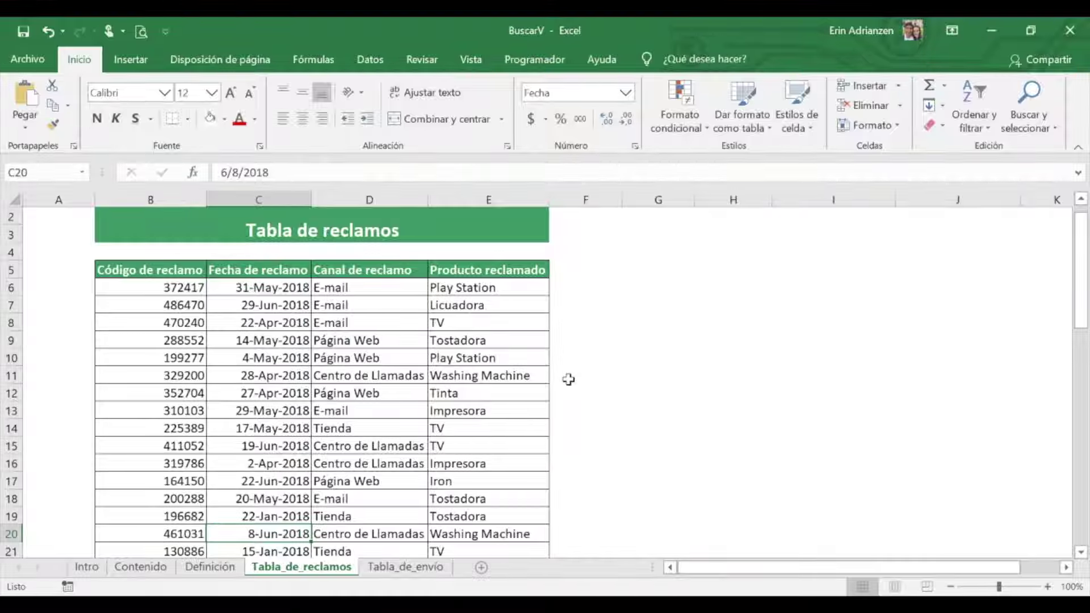
left_click(568, 379)
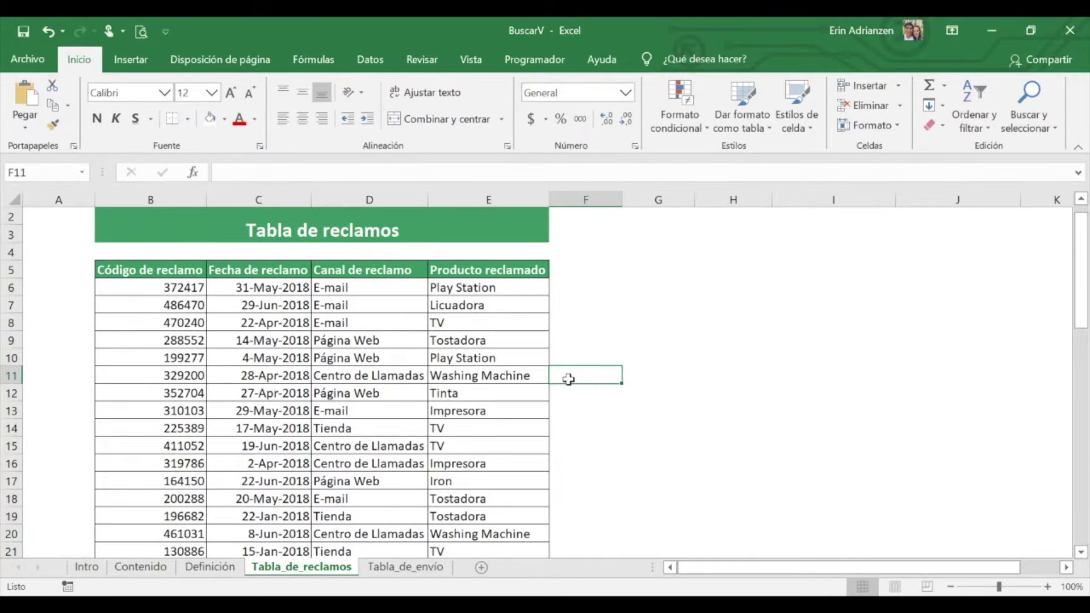
left_click(391, 564)
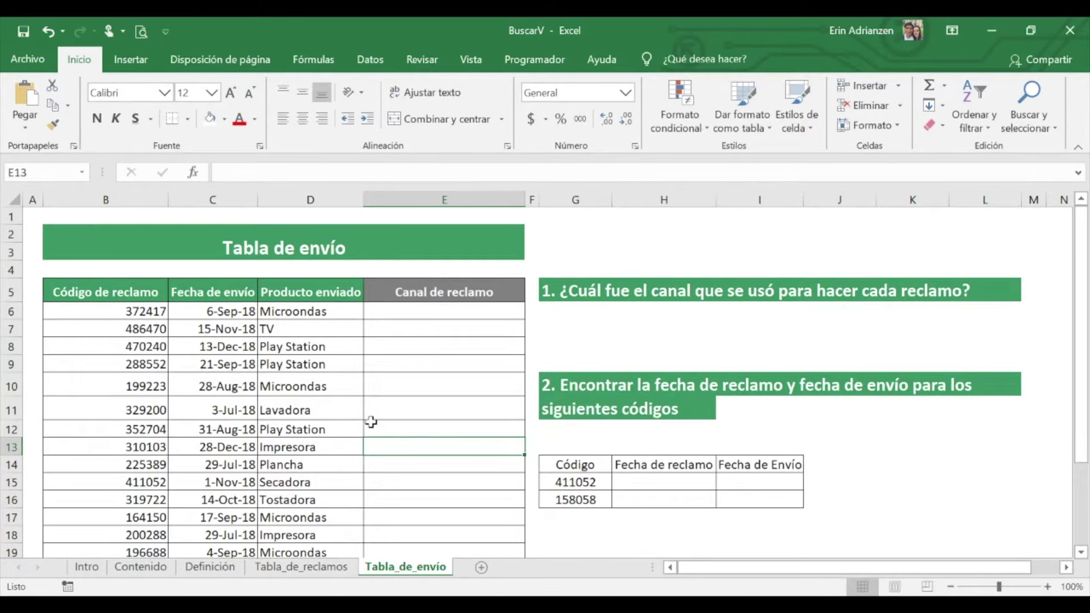
left_click(437, 292)
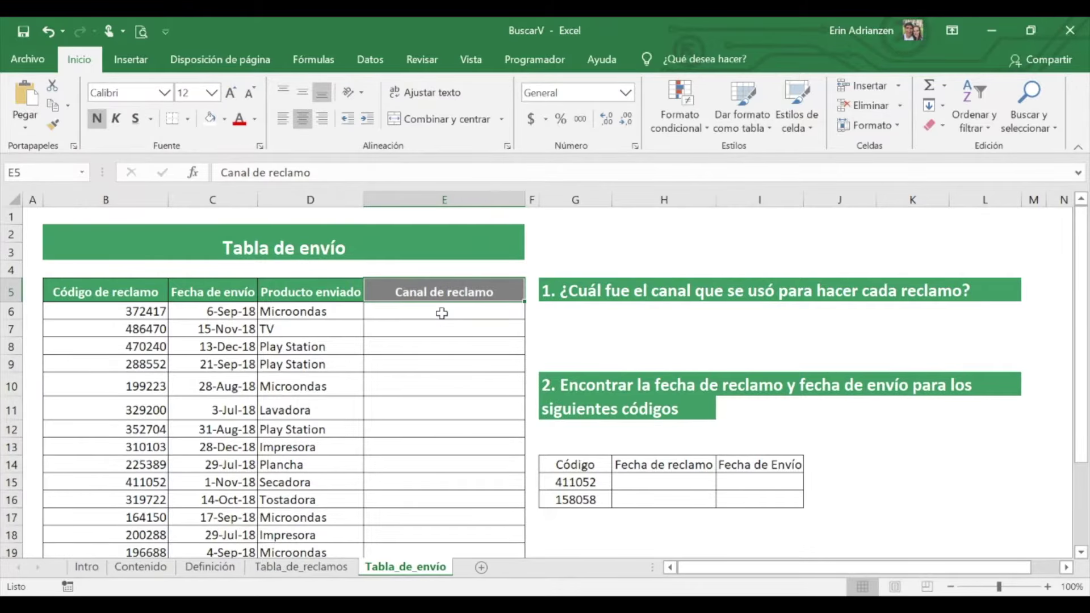
left_click(302, 566)
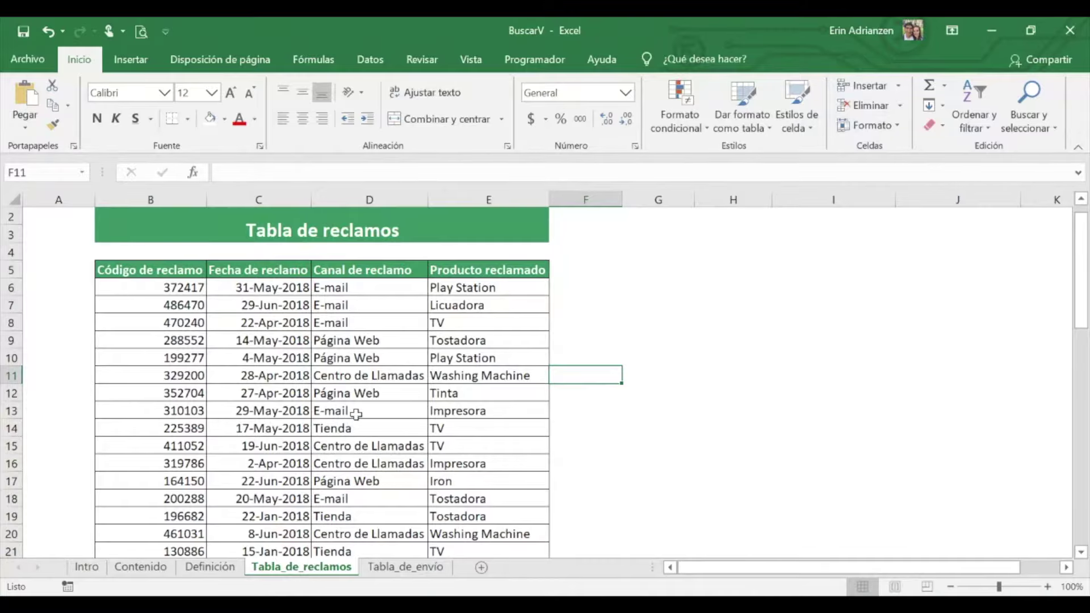
scroll(380, 396, "down", 4)
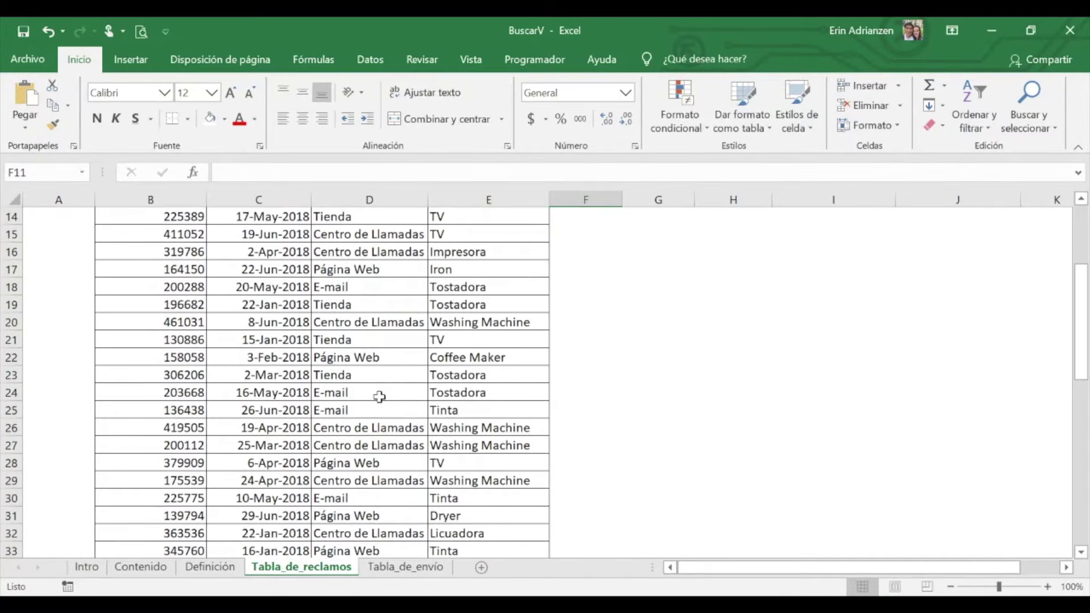
scroll(379, 397, "down", 6)
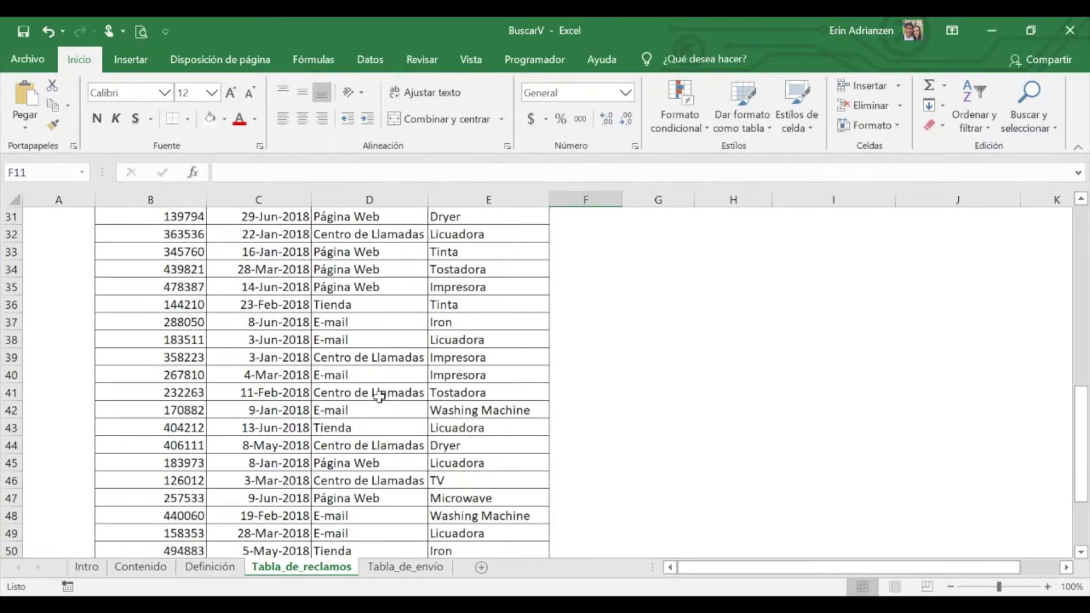
scroll(379, 397, "down", 2)
scroll(379, 397, "up", 11)
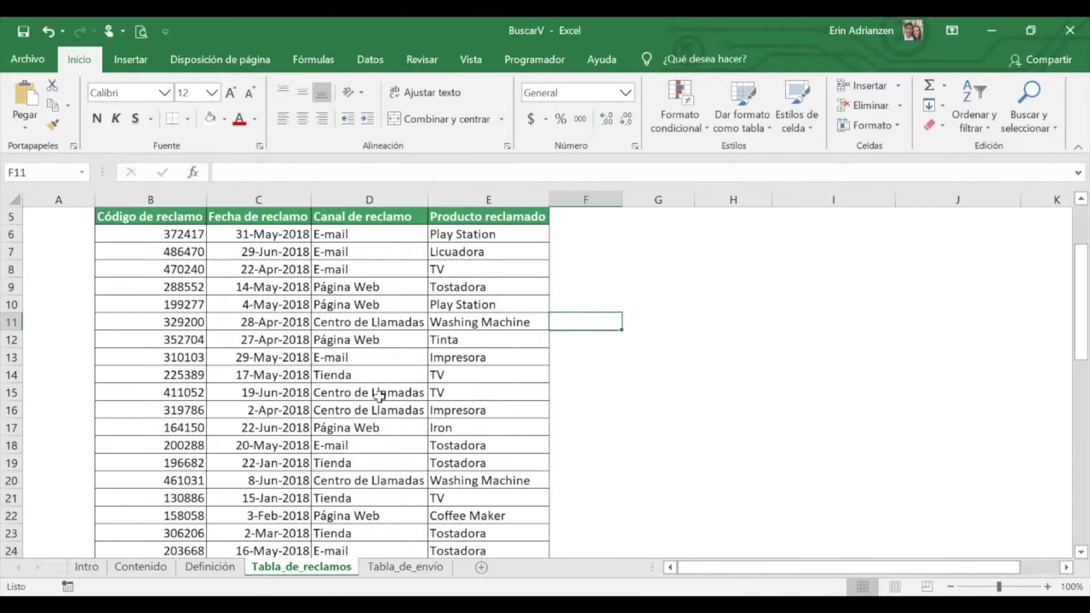
scroll(380, 397, "up", 2)
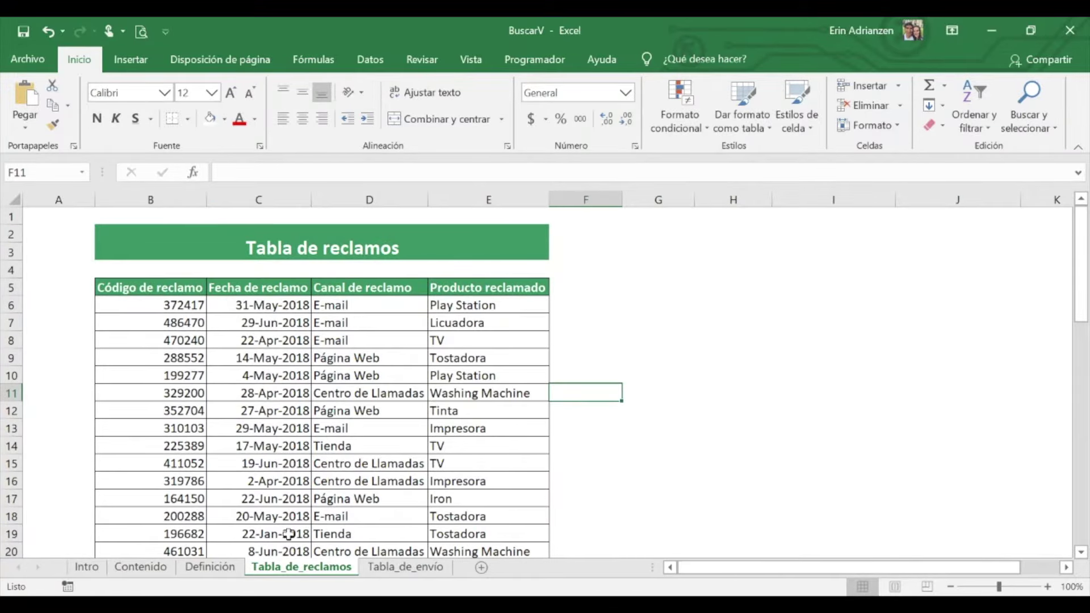
left_click(405, 567)
scroll(404, 409, "up", 1)
scroll(405, 409, "down", 2)
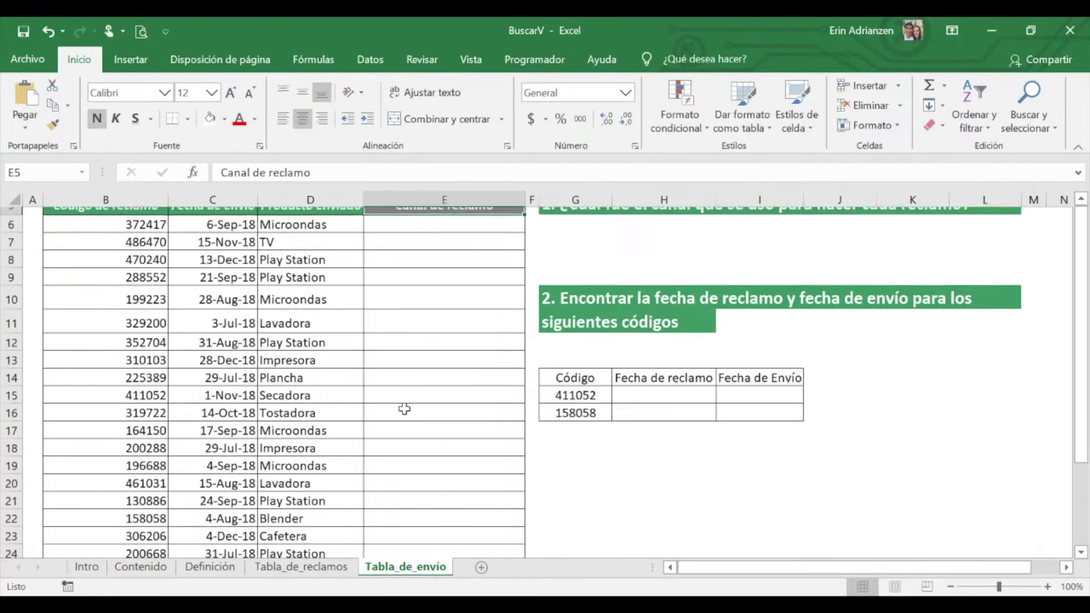
scroll(404, 409, "up", 1)
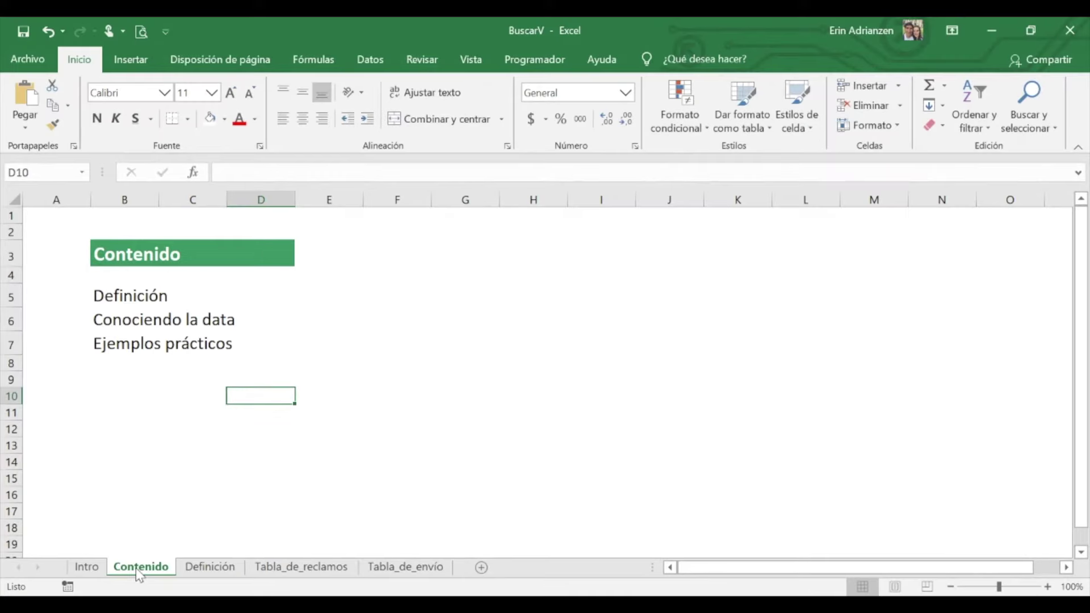
left_click(393, 568)
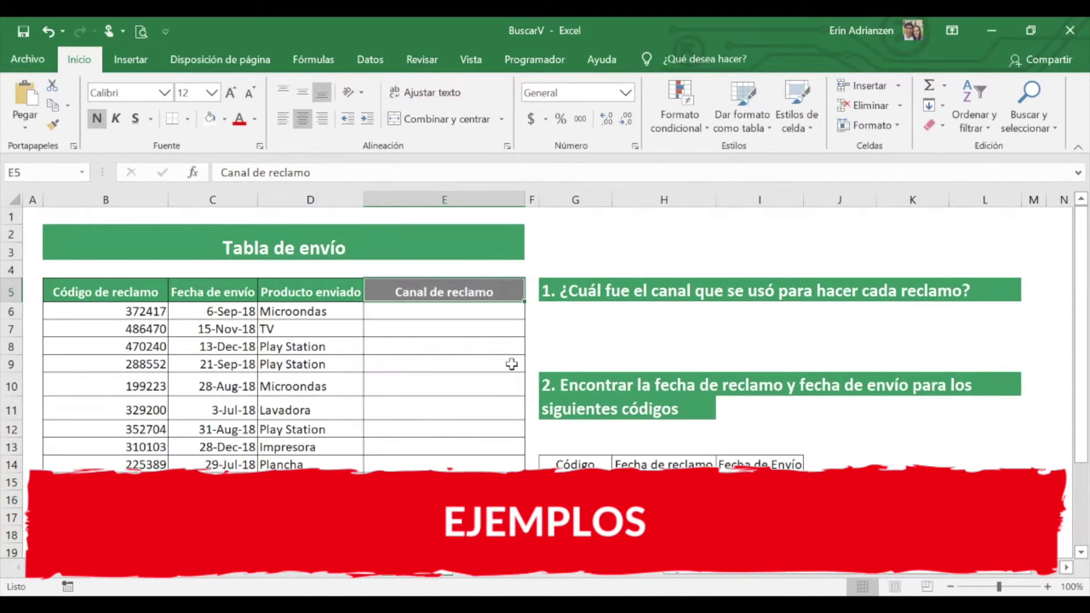
Enter the note "Vamos a usar =Buscarv" in cell G7, below the first question
scroll(455, 369, "right", 1)
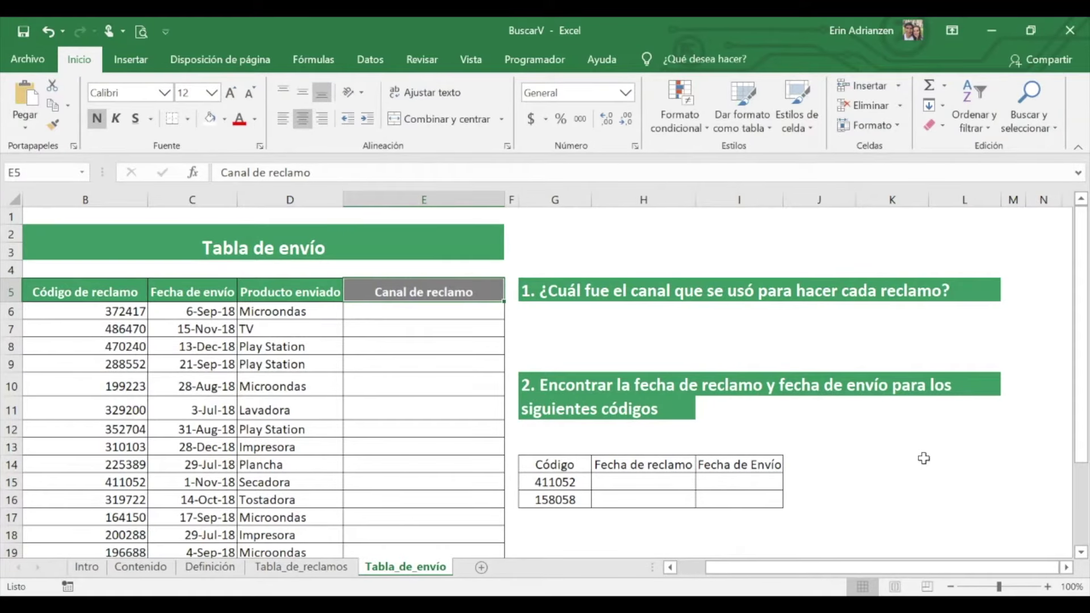
left_click(556, 329)
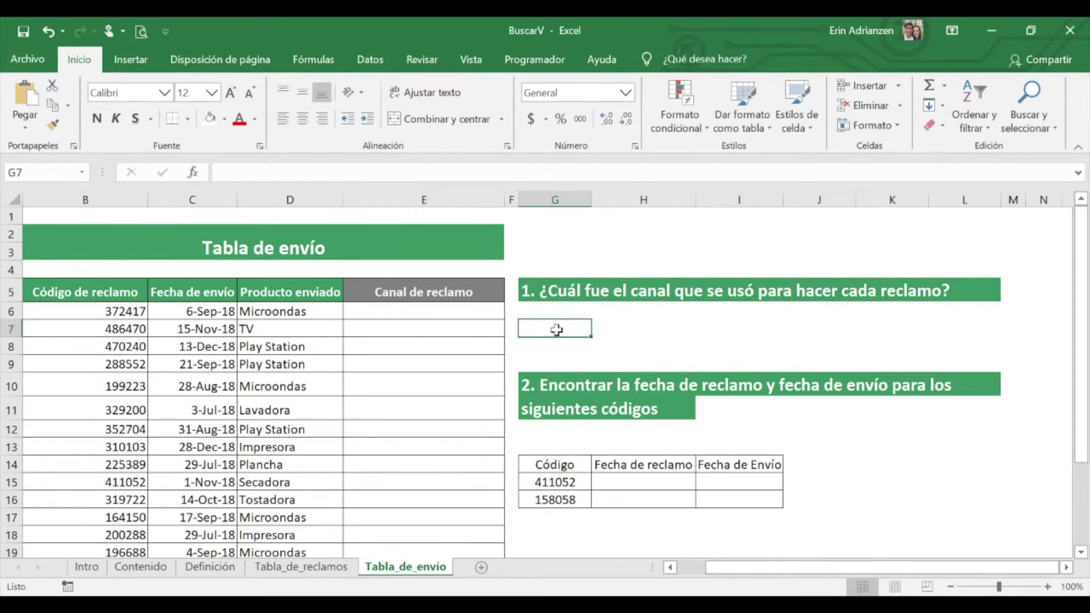
type("Vamos a usar")
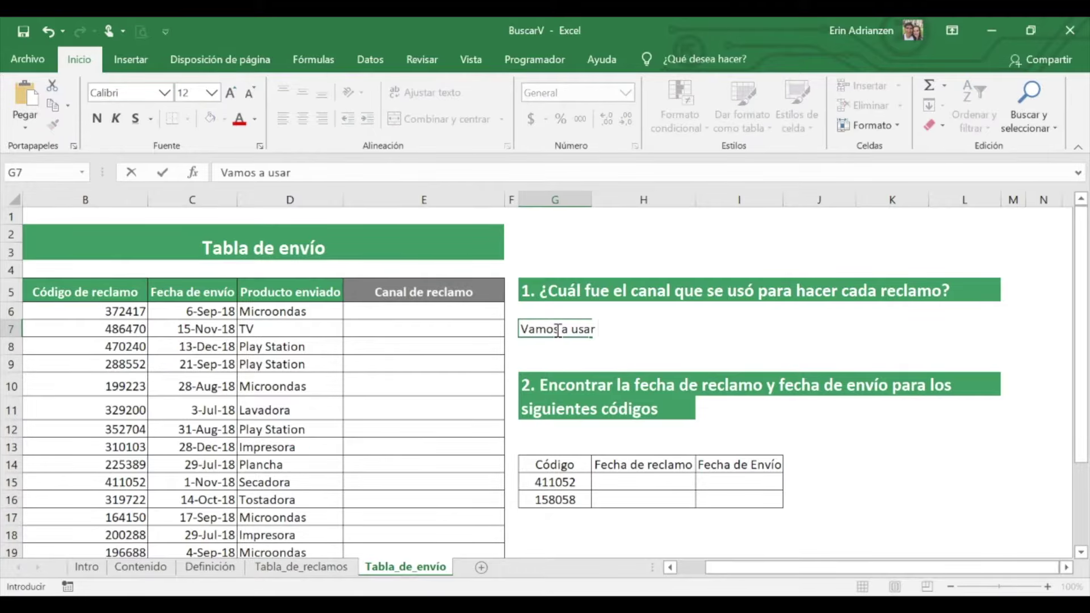
type(" Buscarv")
left_click(597, 330)
type("=")
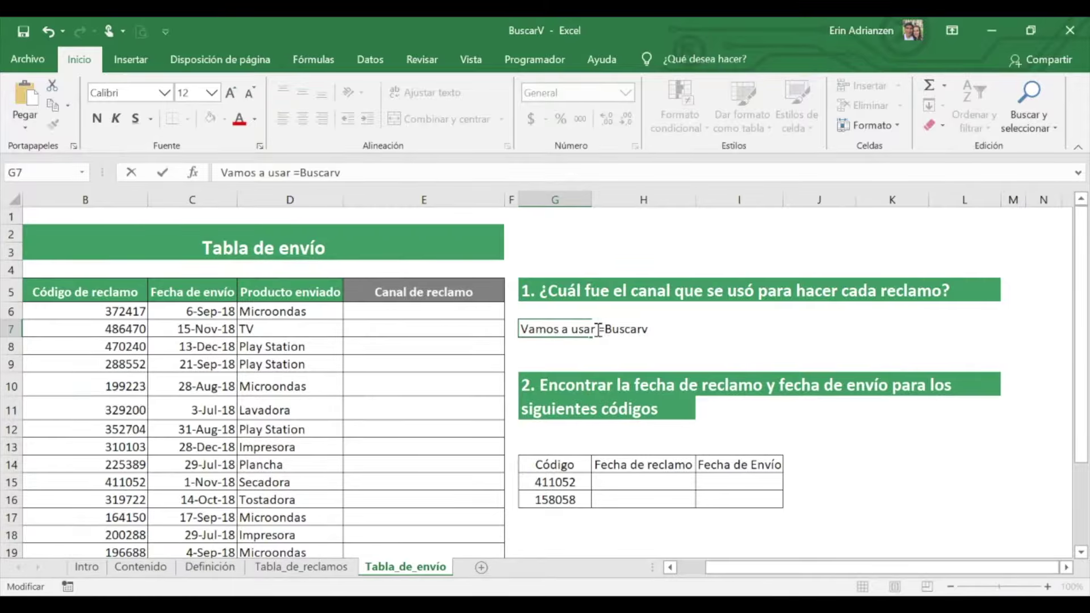
key("Return")
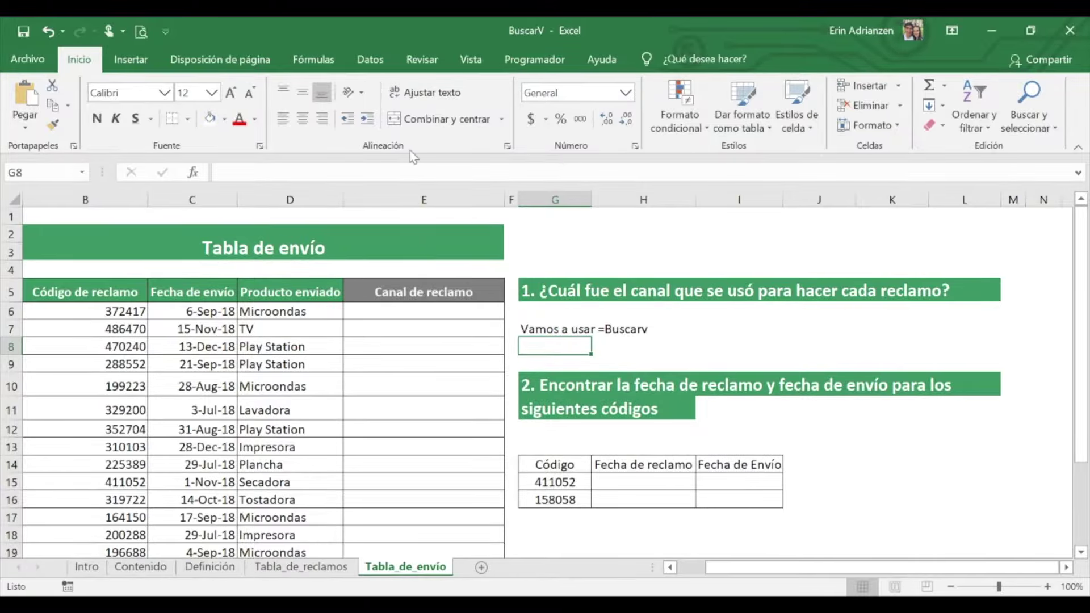
Start a BUSCARV formula in E6 under Canal de reclamo, with claim code B6 as the lookup value
left_click(417, 310)
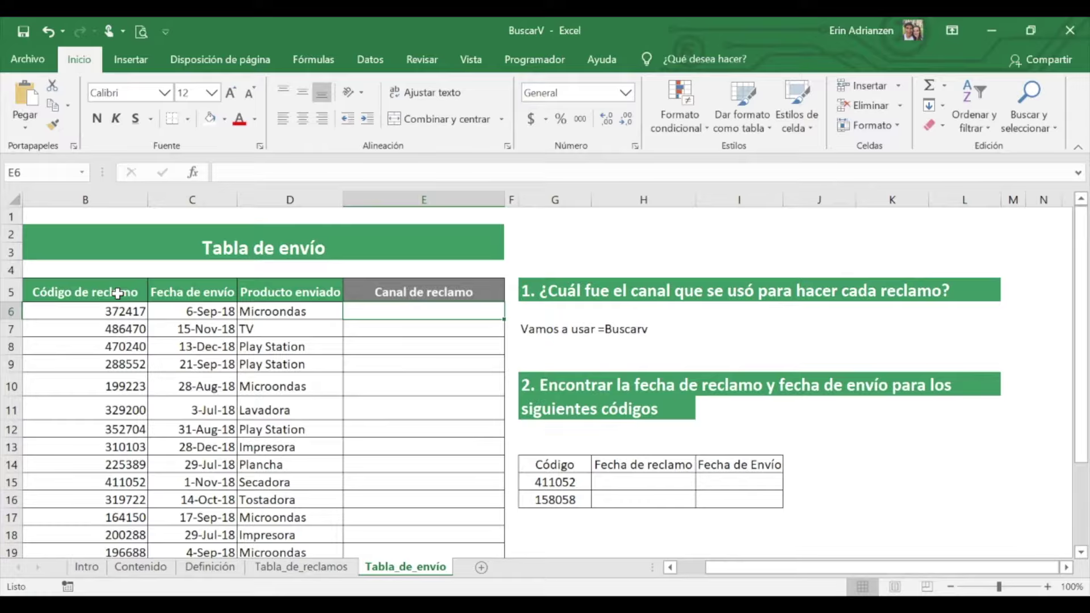
type("=")
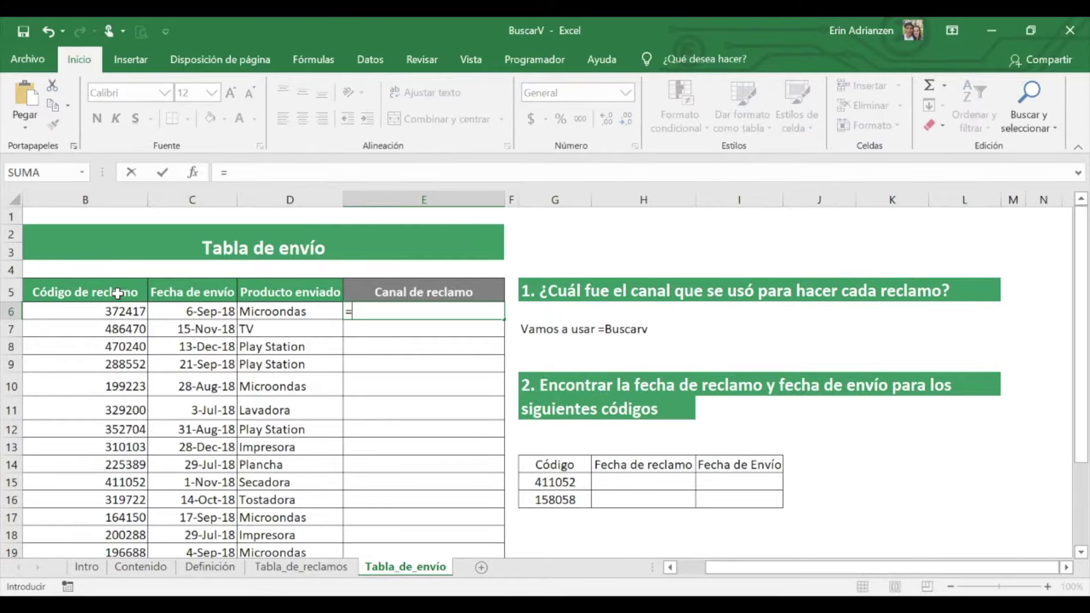
type("busca")
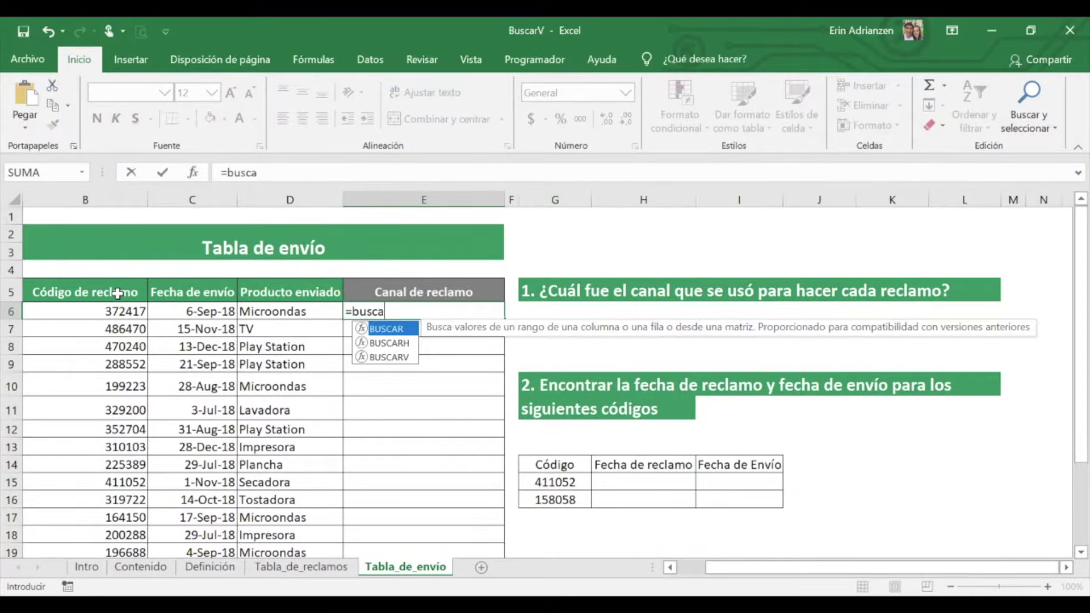
double_click(389, 357)
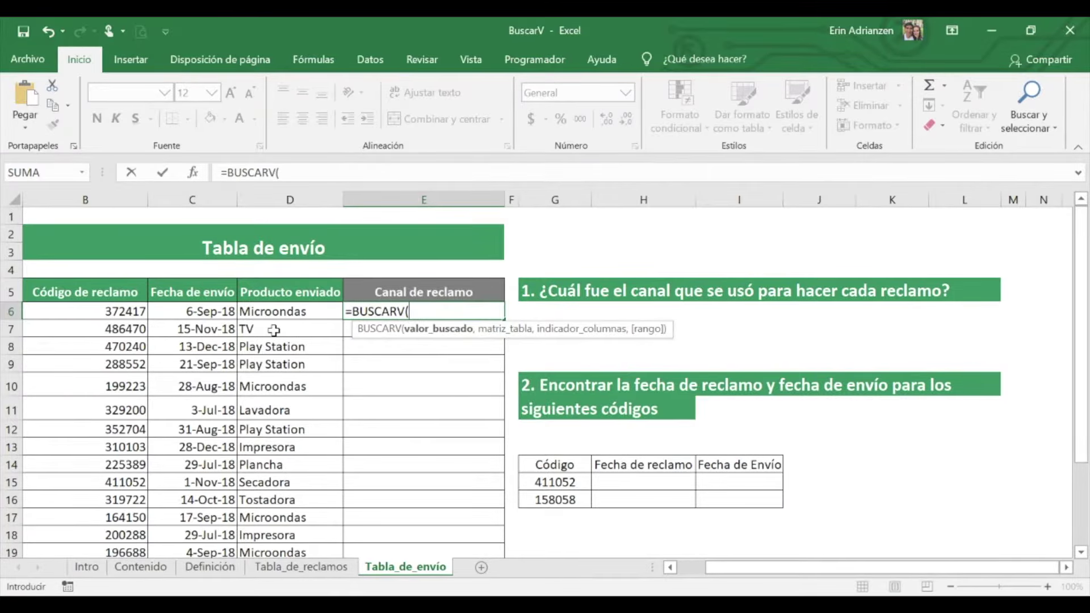
left_click(124, 311)
type(",")
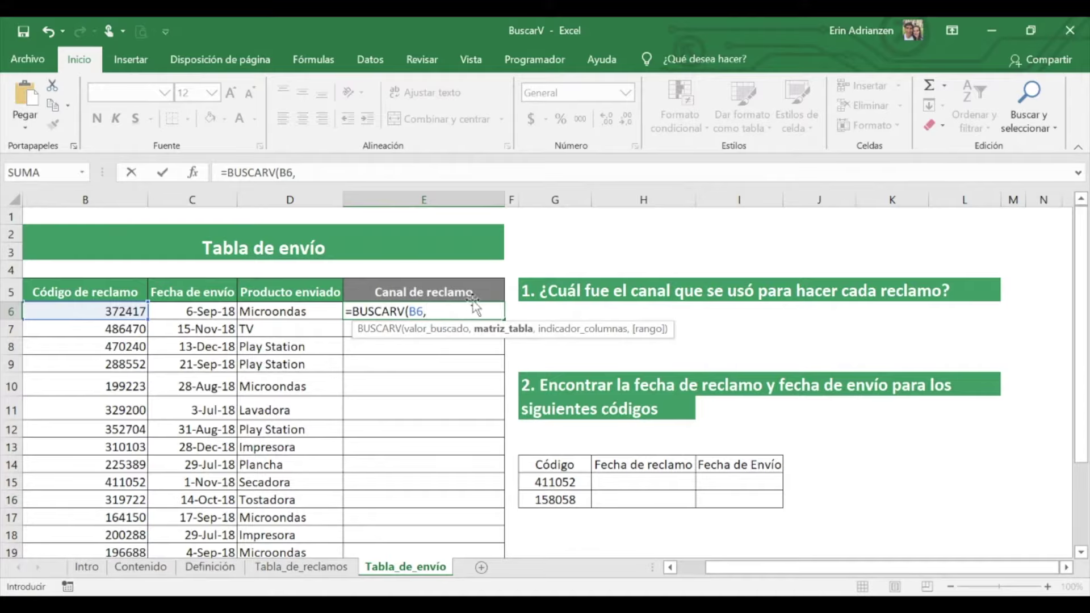
Set the formula's lookup table to the range B6:D55 on the Tabla_de_reclamos sheet
left_click(325, 571)
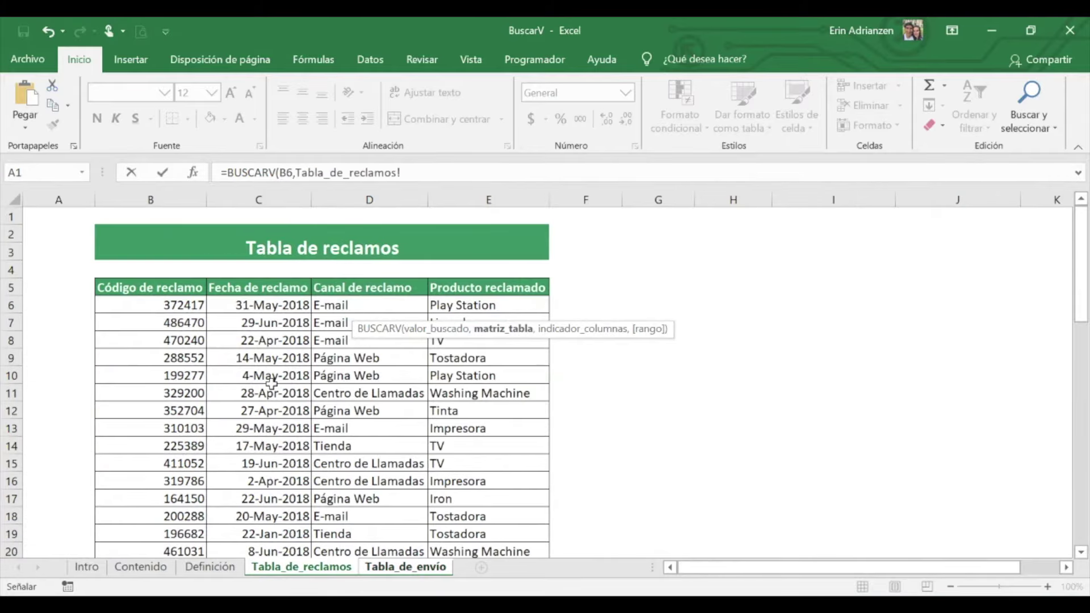
left_click(181, 306)
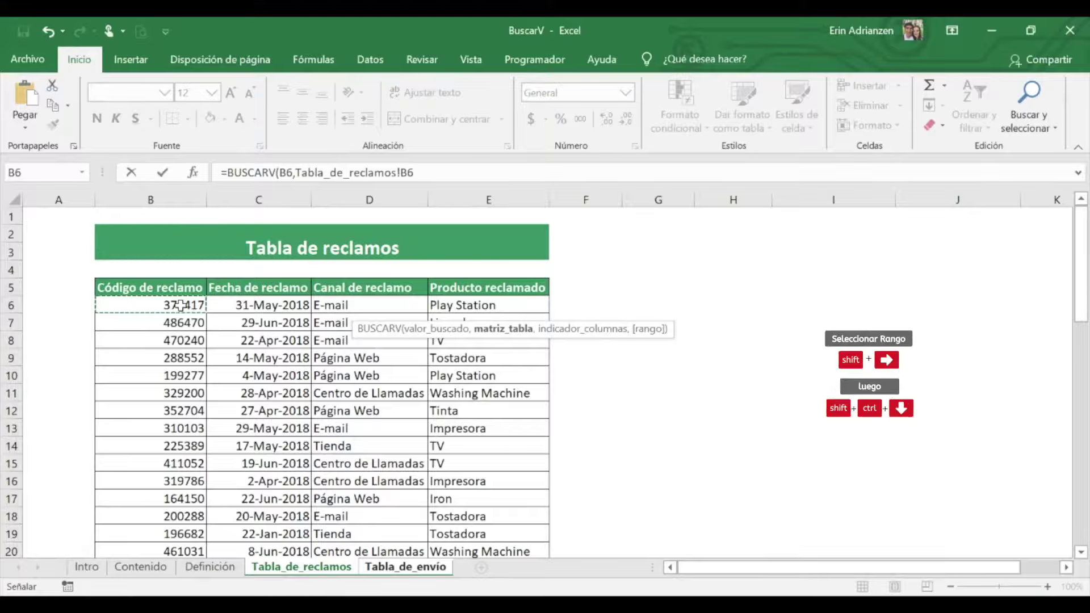
key("shift+Right")
key("shift+Right")
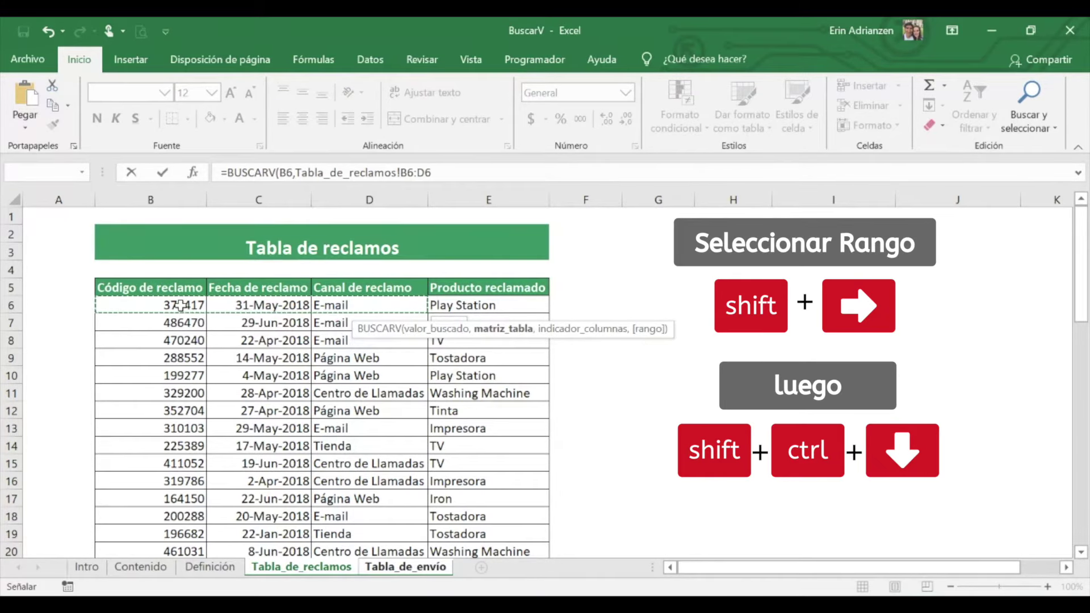
key("ctrl+shift+Down")
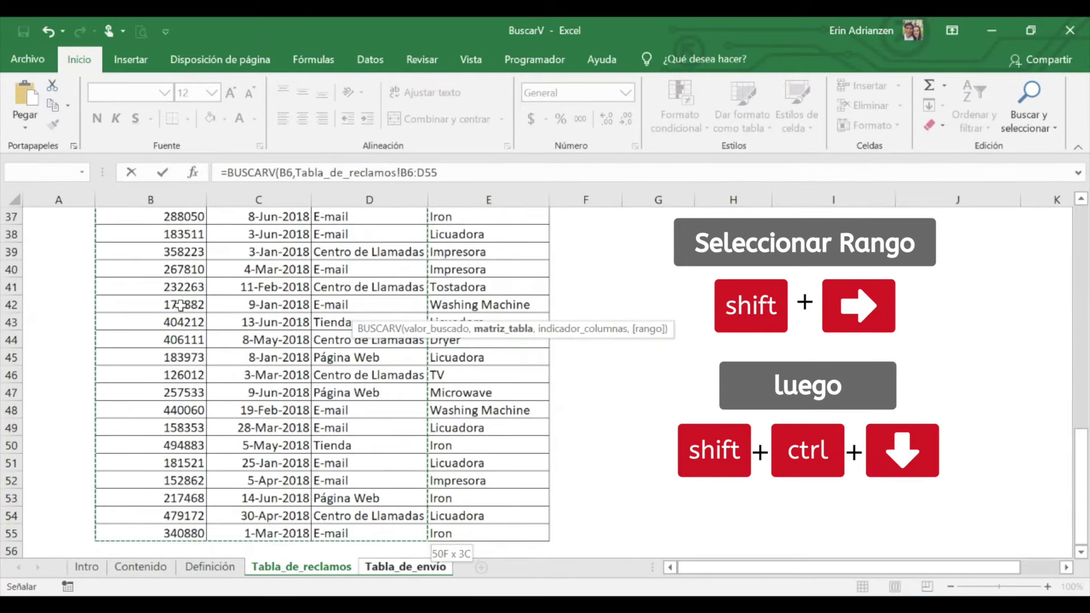
type(",")
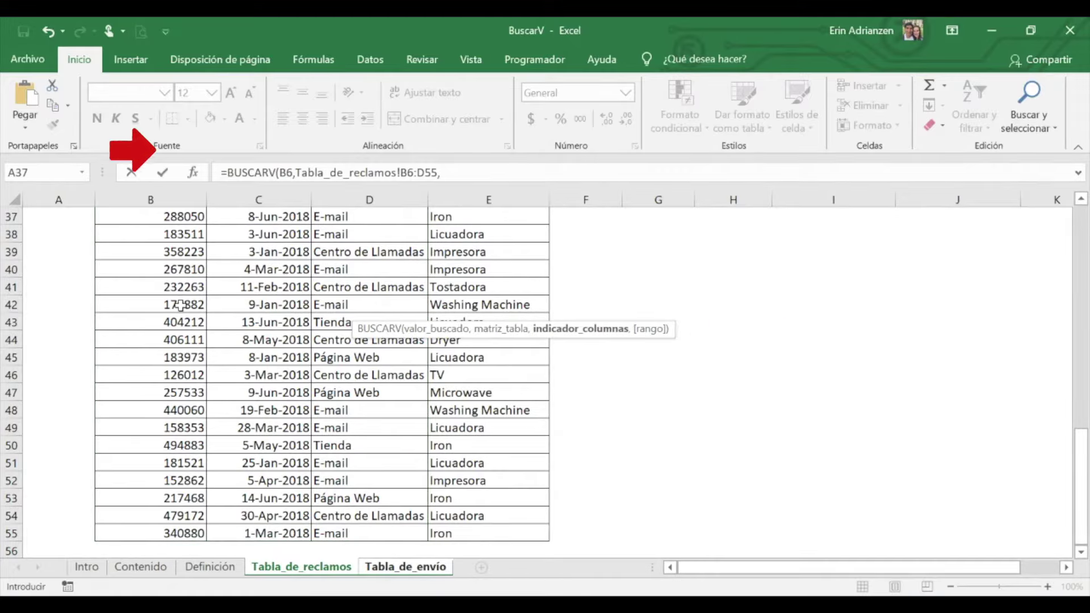
Complete the BUSCARV arguments with column index 3 and FALSO for an exact match, closing the parenthesis
type("3")
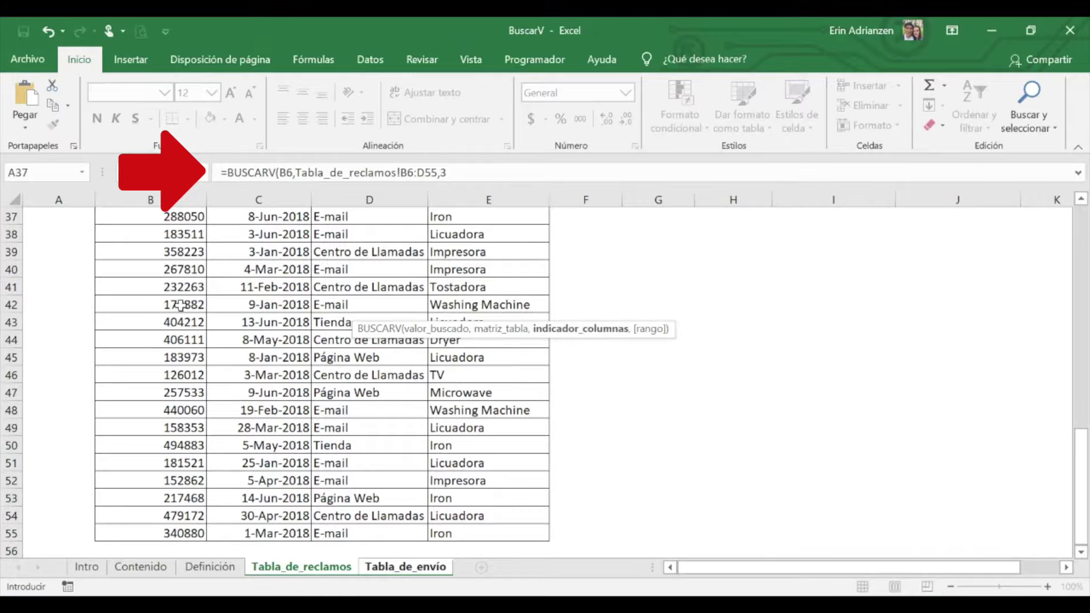
type(",")
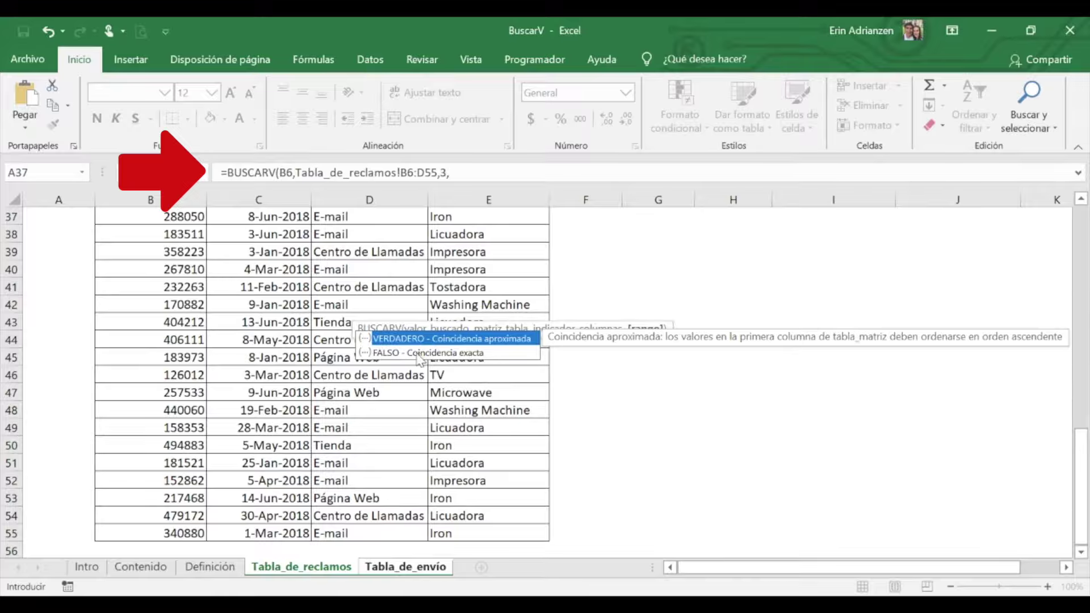
left_click(387, 356)
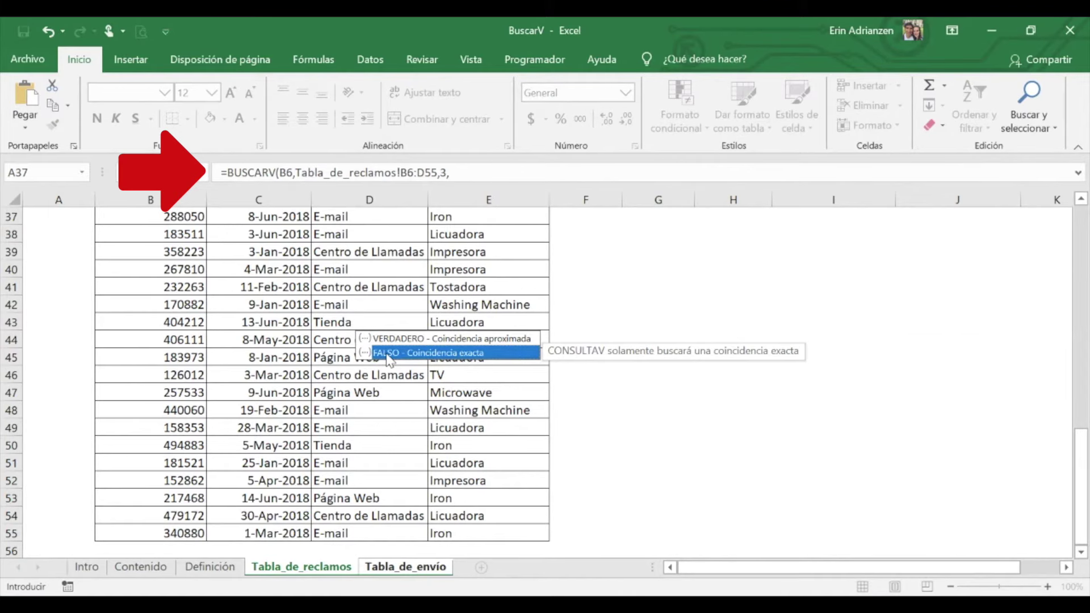
double_click(388, 357)
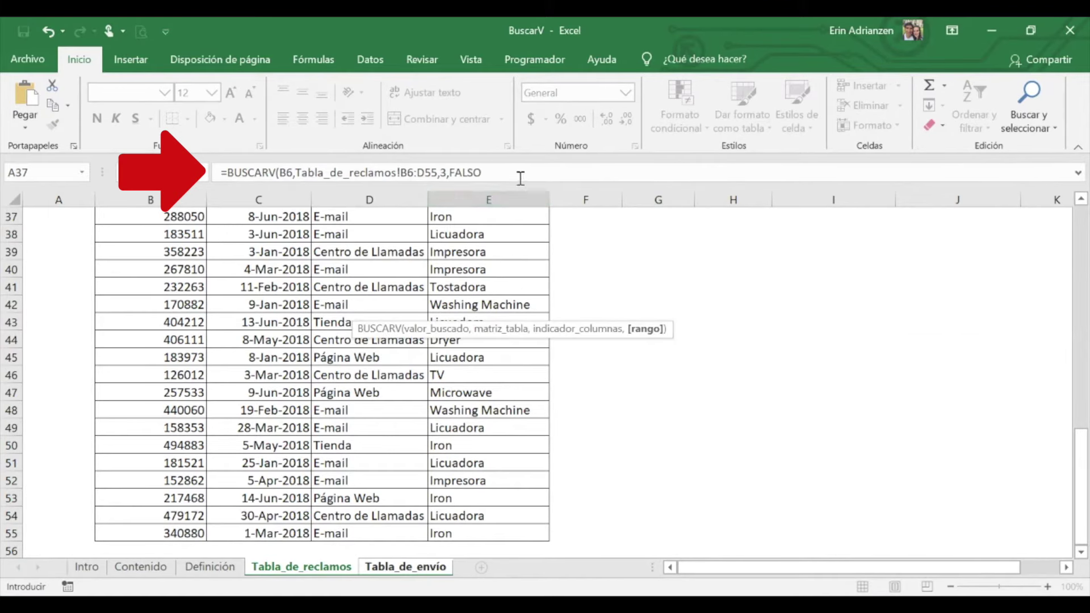
left_click(520, 177)
type(")")
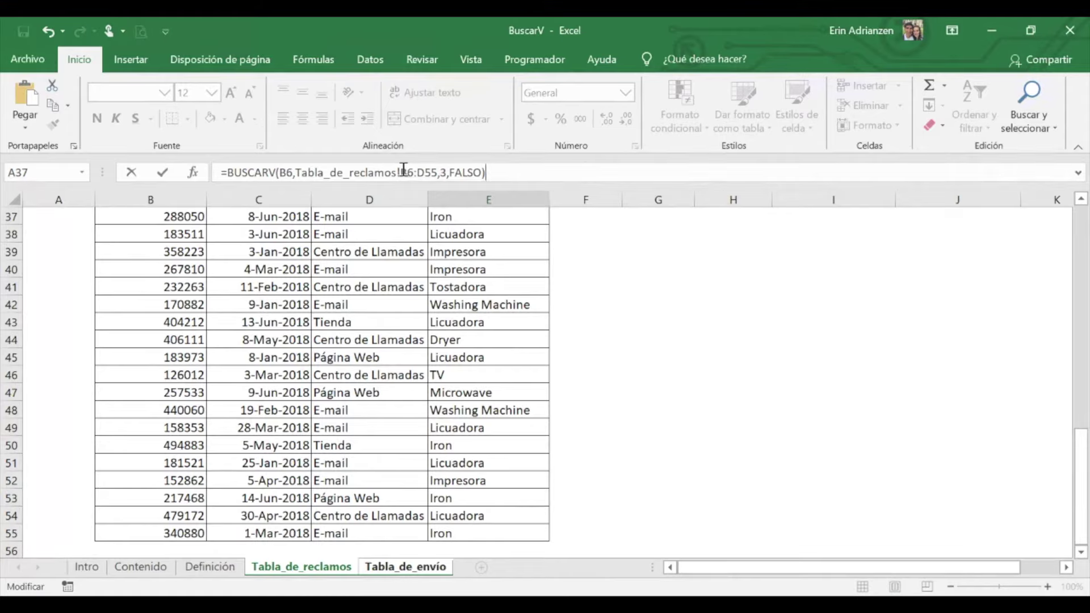
Make the lookup range absolute as $B$6:$D$55 and enter the formula in E6
left_click_drag(400, 173, 437, 172)
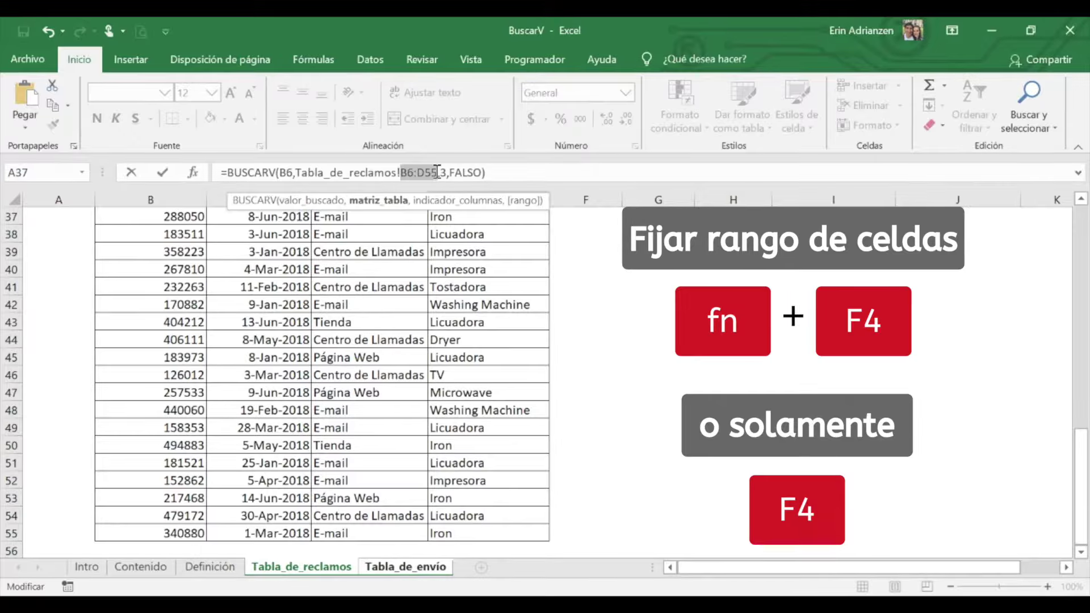
key("F4")
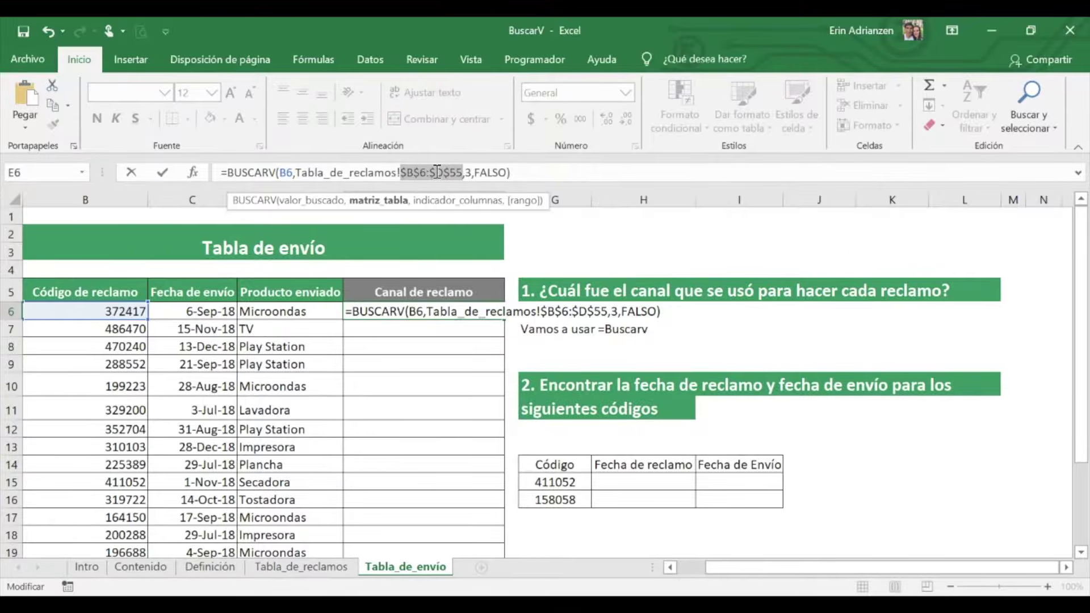
key("Return")
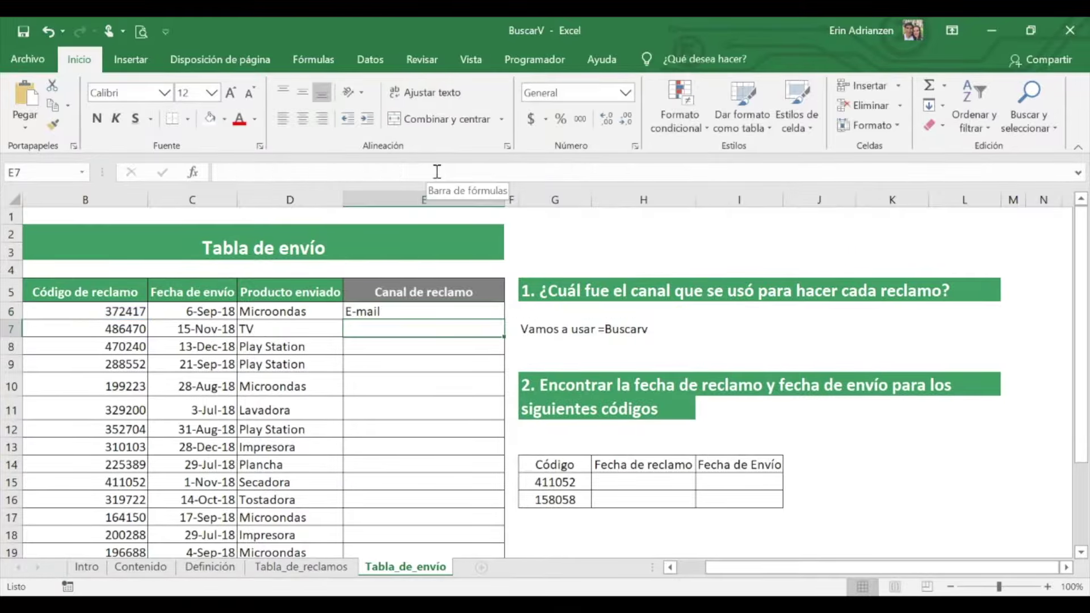
Fill the BUSCARV formula from E6 down the Canal de reclamo column to E25
key("Up")
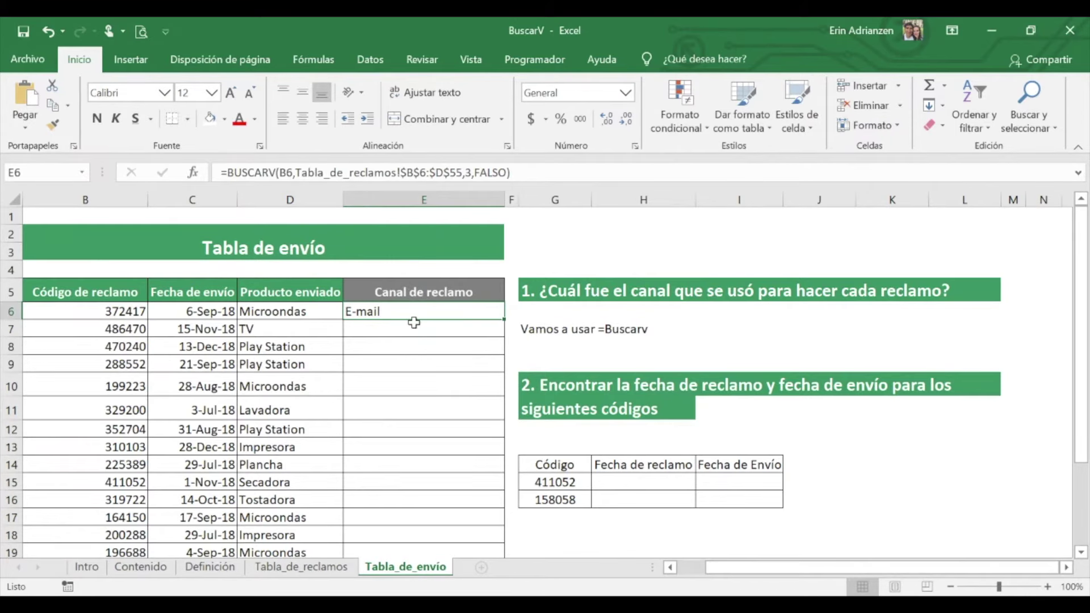
double_click(503, 318)
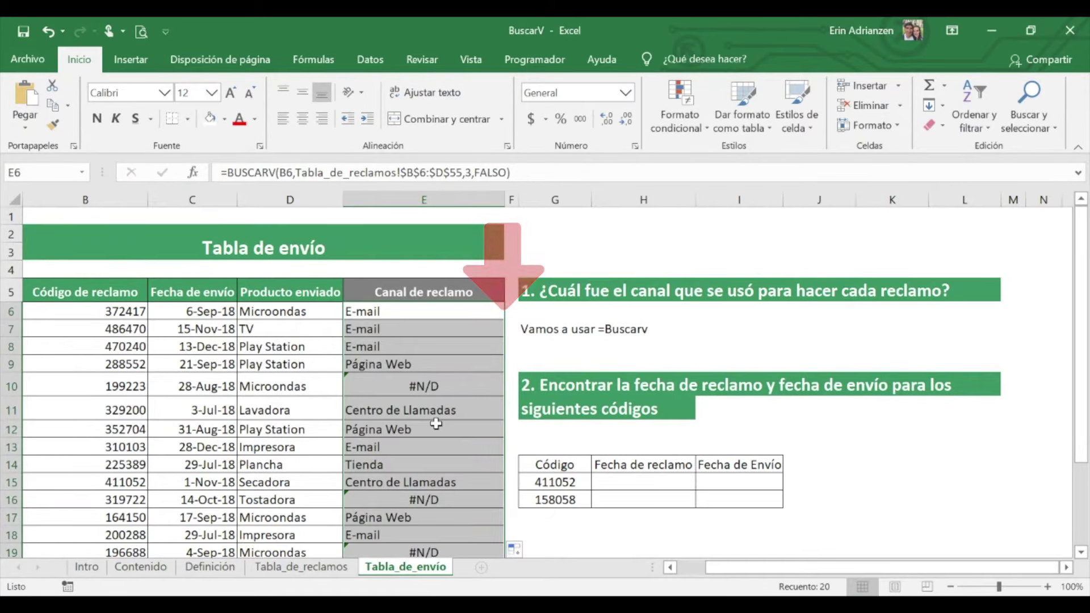
scroll(436, 424, "down", 3)
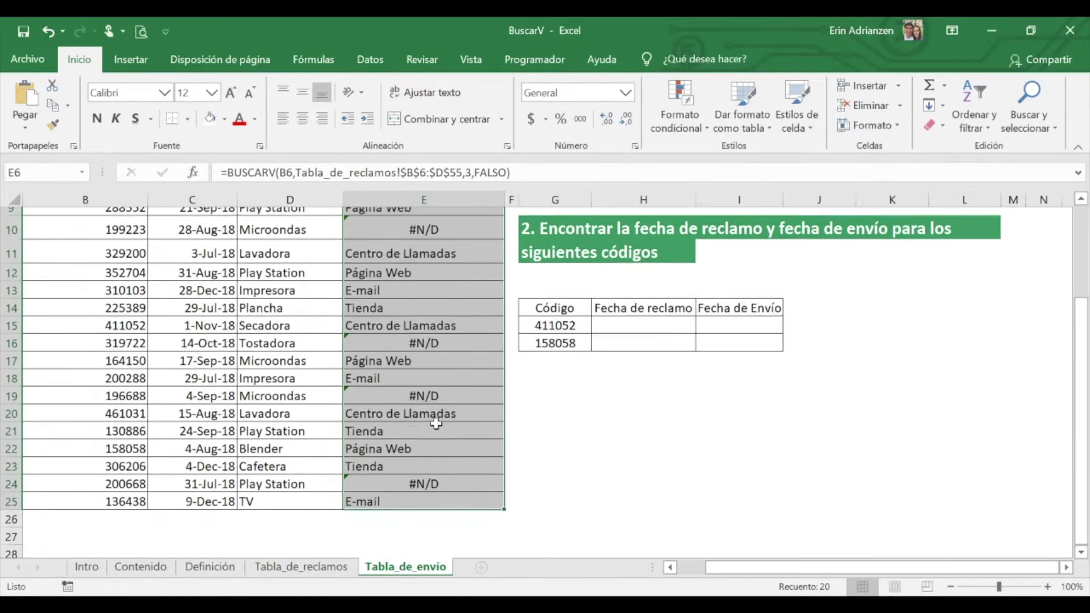
scroll(436, 423, "down", 1)
scroll(446, 294, "up", 3)
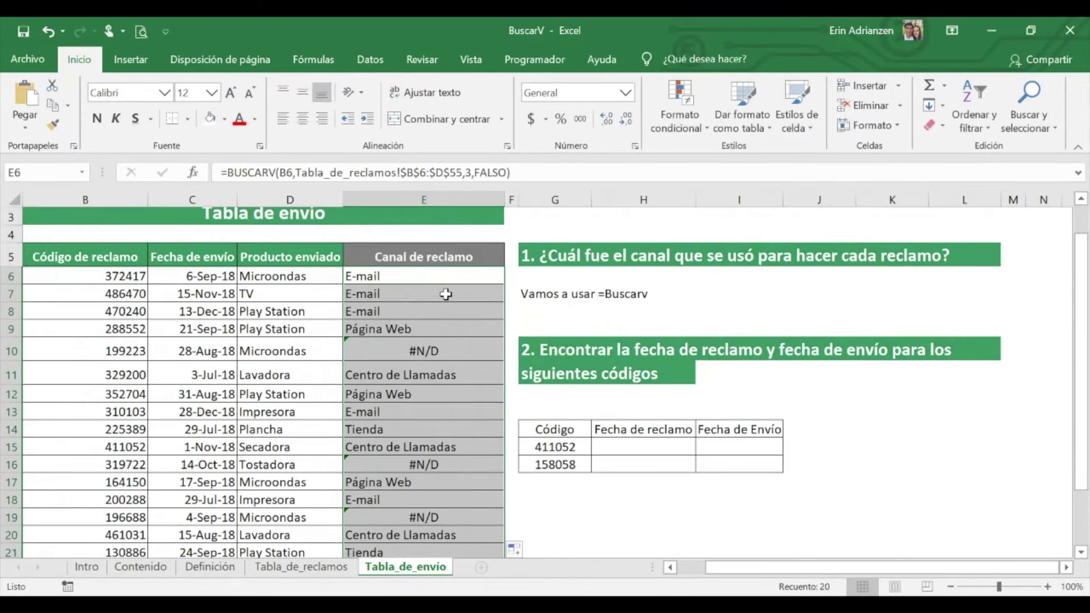
Inspect the copied BUSCARV formulas in E9 and E14 without editing them, and review the rest of the Canal de reclamo column
double_click(416, 329)
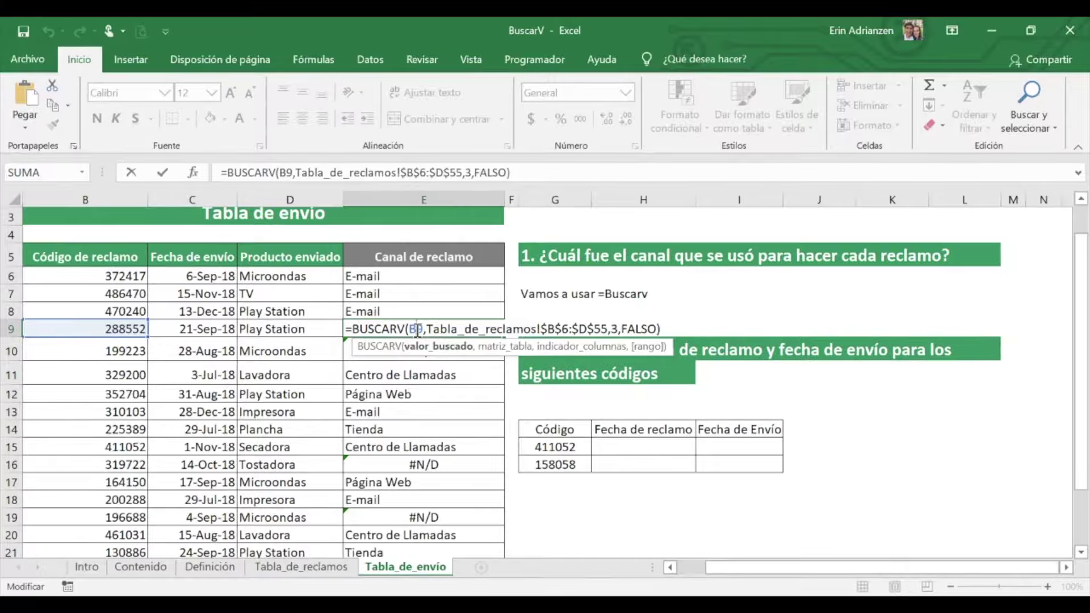
key("Escape")
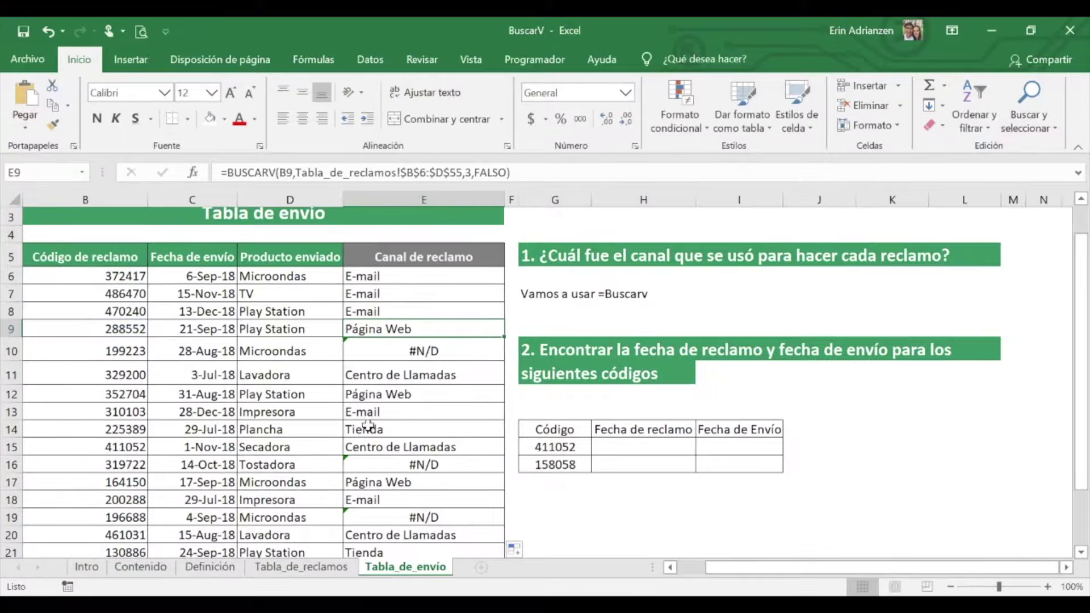
double_click(390, 429)
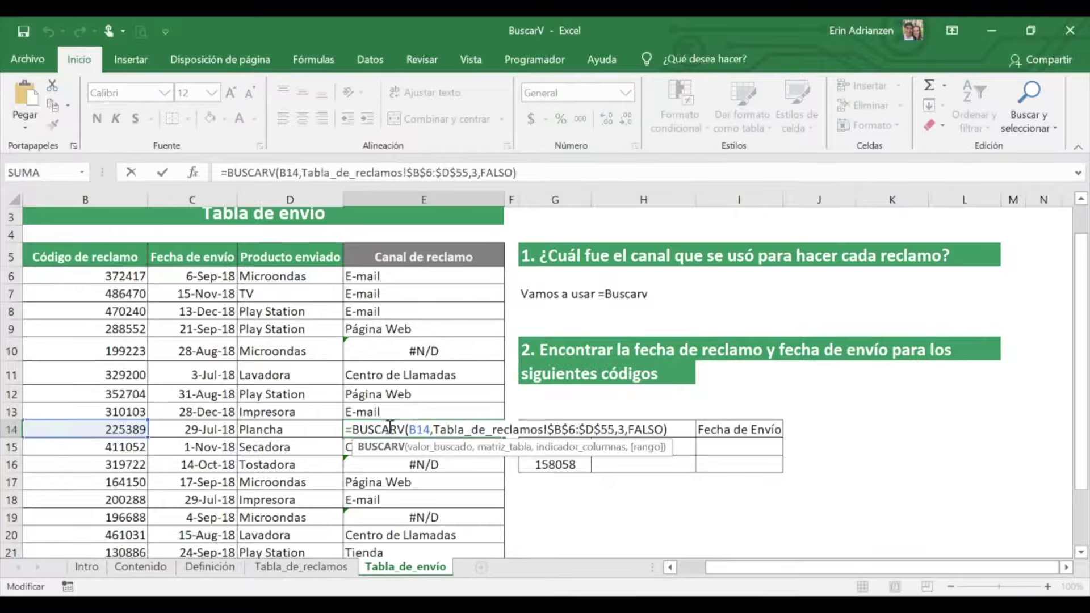
key("Escape")
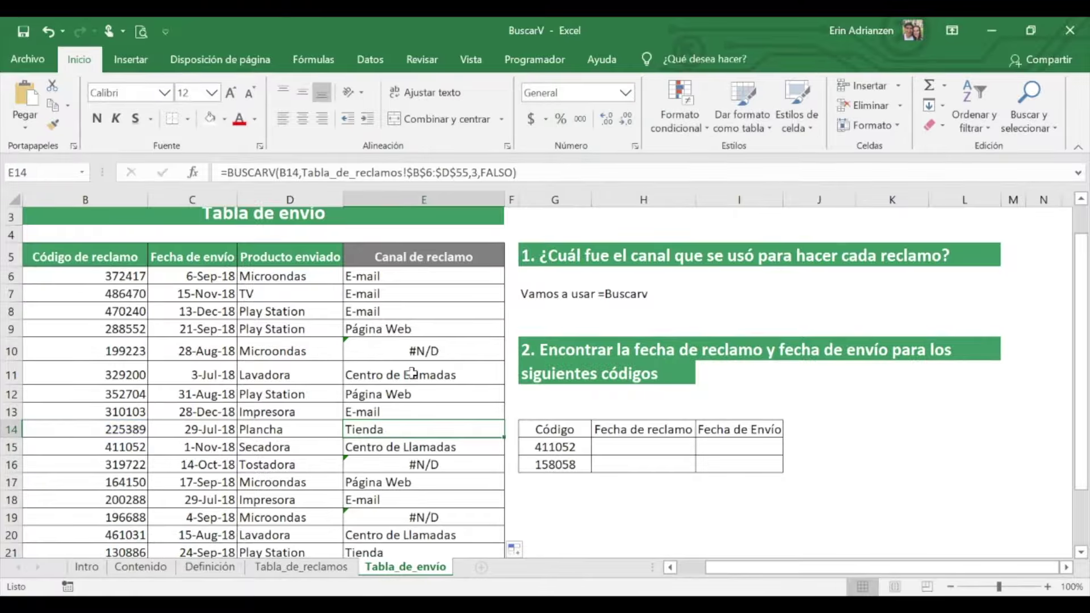
scroll(423, 364, "down", 2)
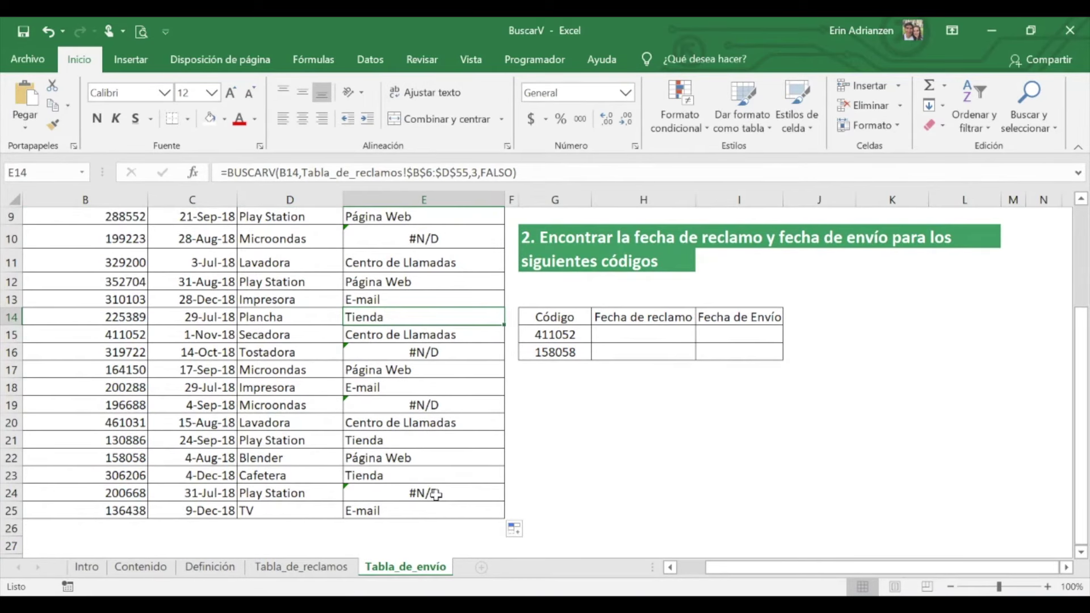
scroll(445, 338, "up", 2)
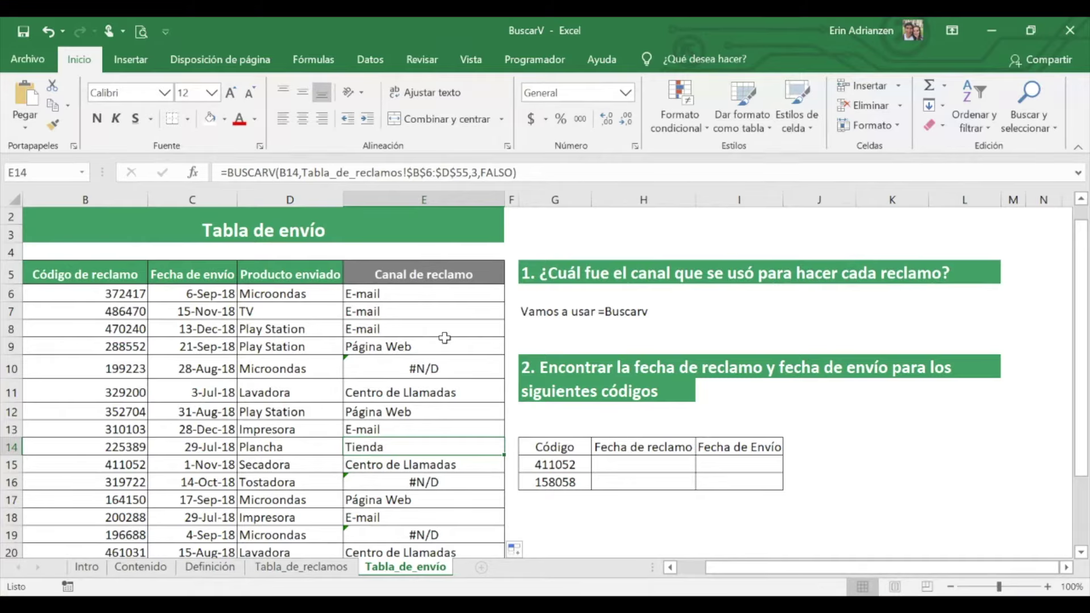
Examine claim code B10 and its formula in E10, and review the other error cells in the Canal de reclamo column
left_click(122, 366)
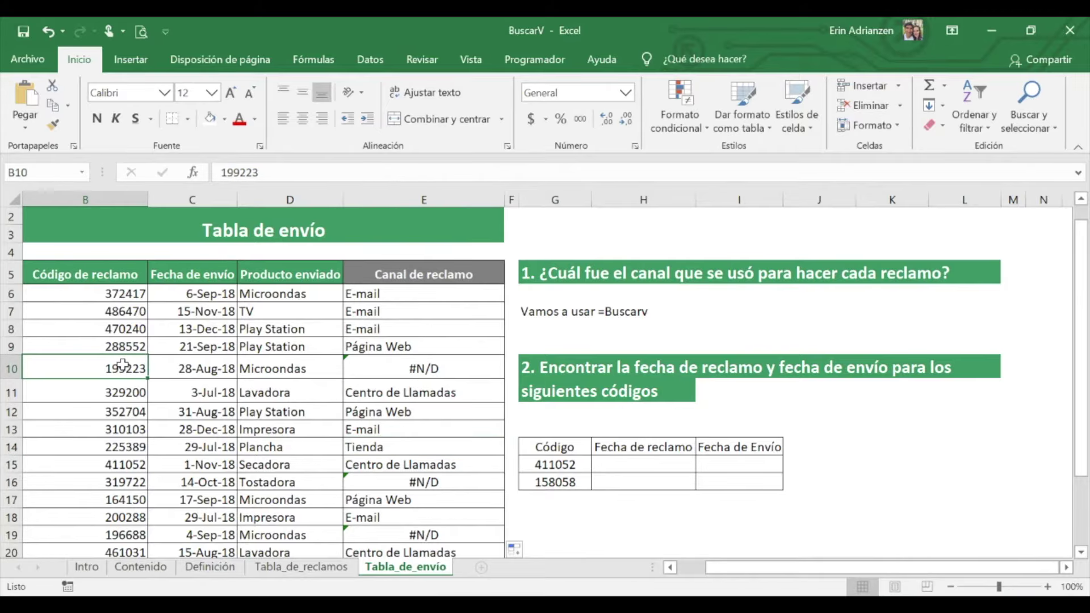
left_click(393, 373)
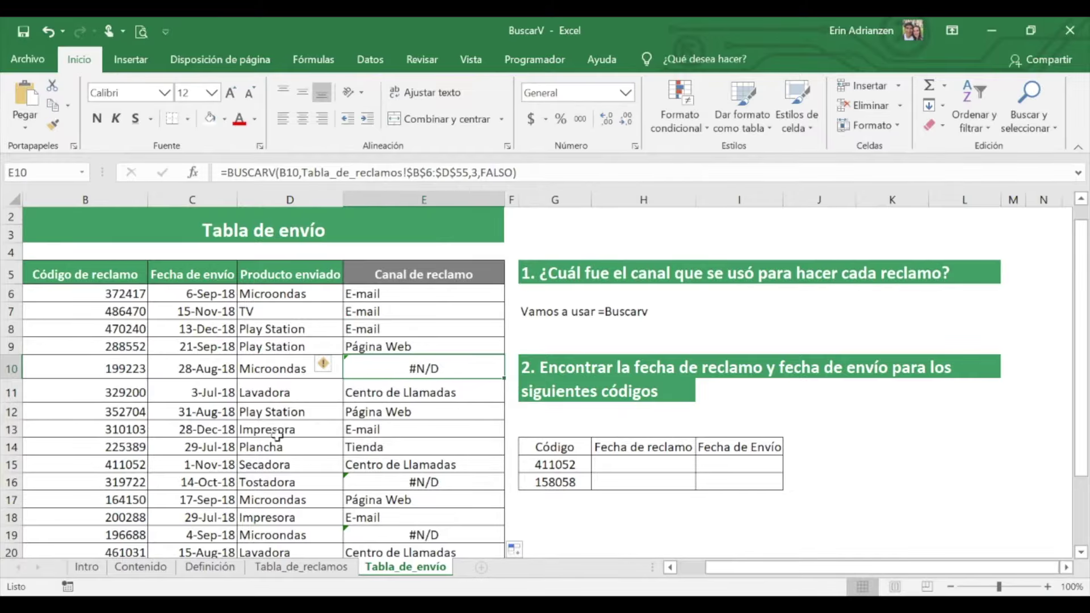
scroll(391, 478, "down", 3)
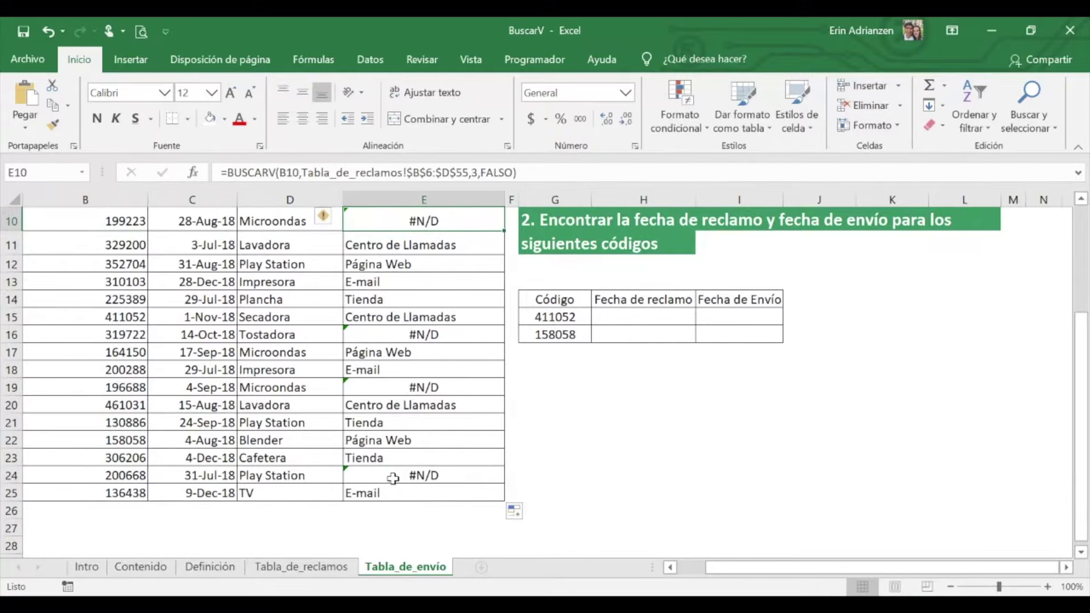
scroll(431, 355, "up", 1)
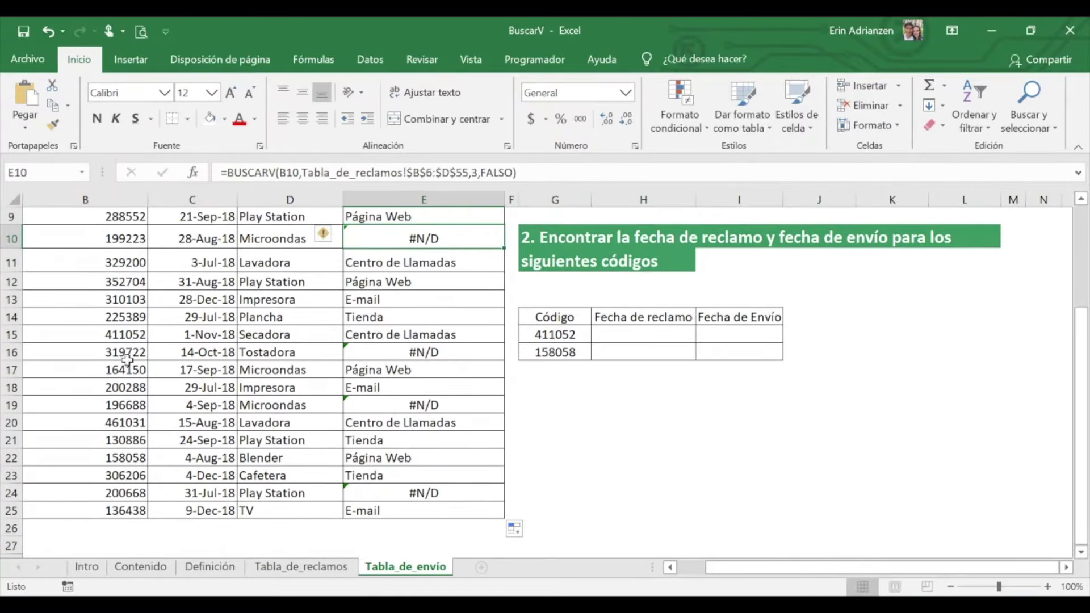
scroll(432, 348, "up", 2)
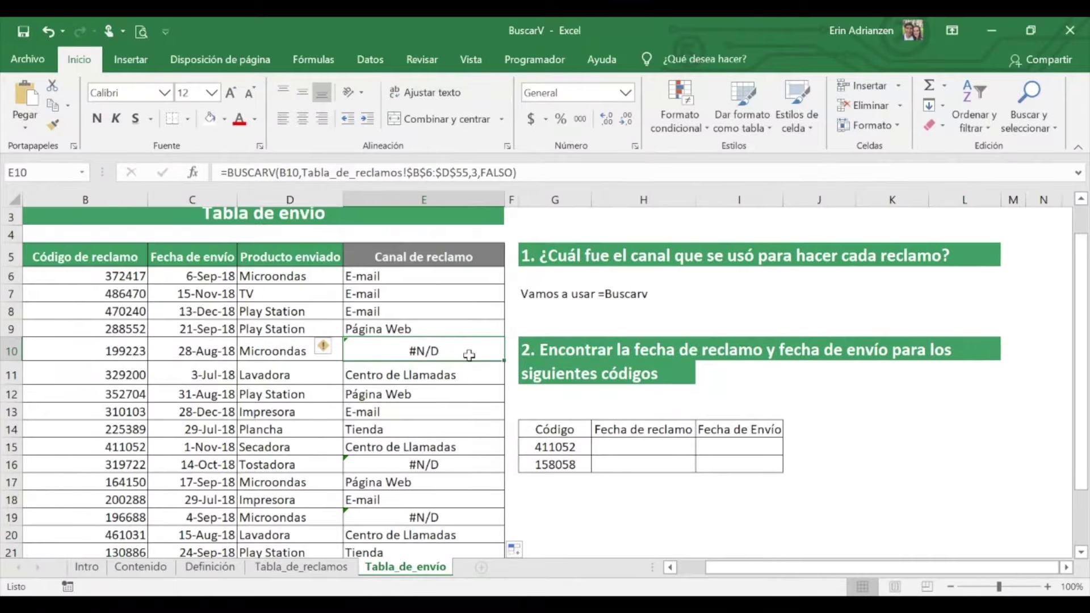
Start a BUSCARV formula in H15 under Fecha de reclamo, with code G15 as the lookup value
scroll(727, 393, "down", 1)
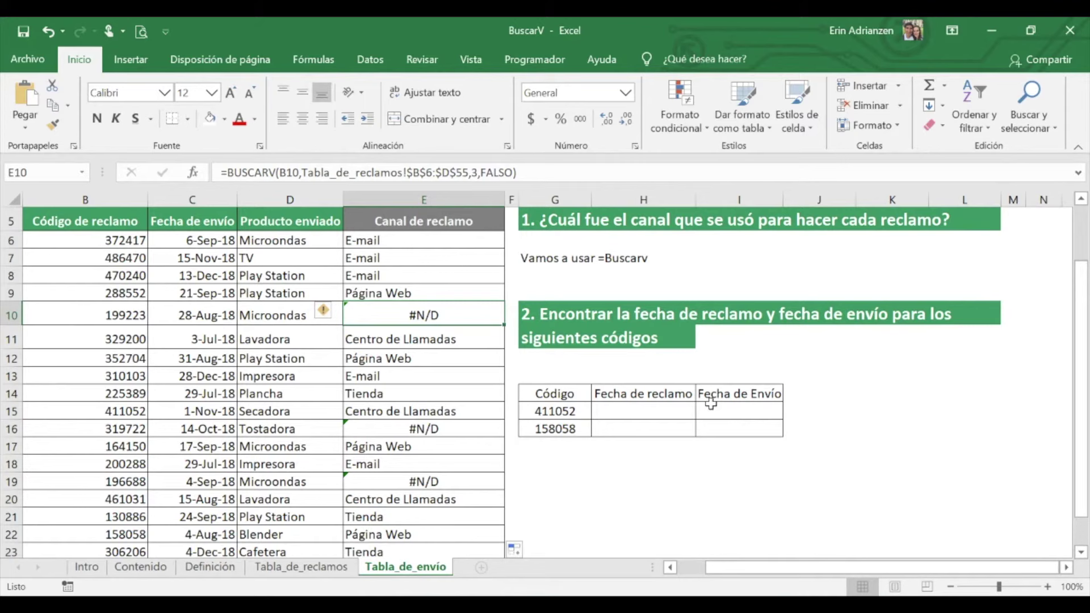
left_click(659, 411)
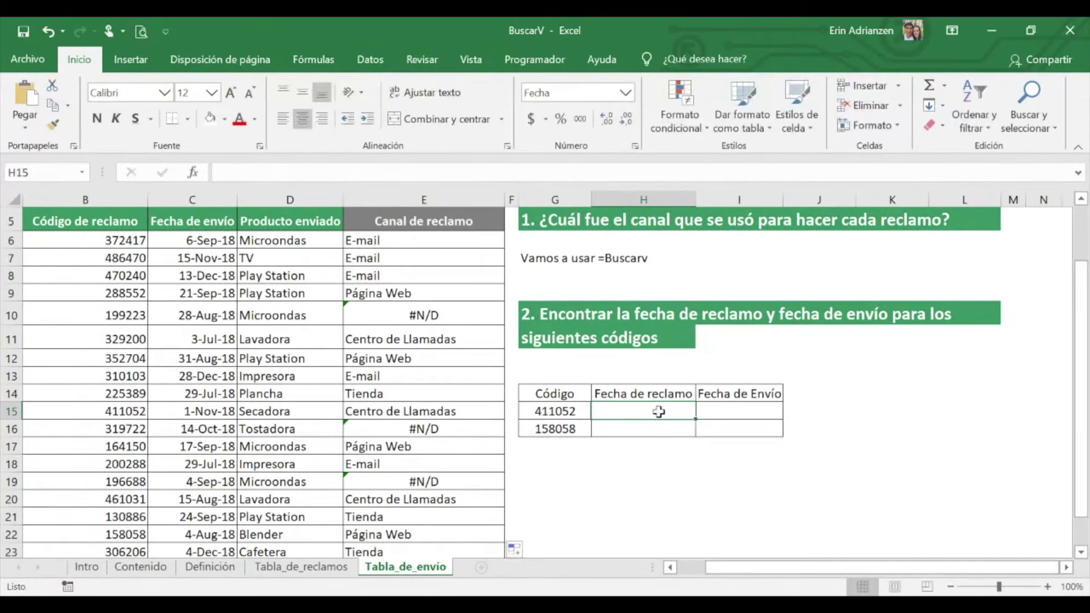
type("=bus")
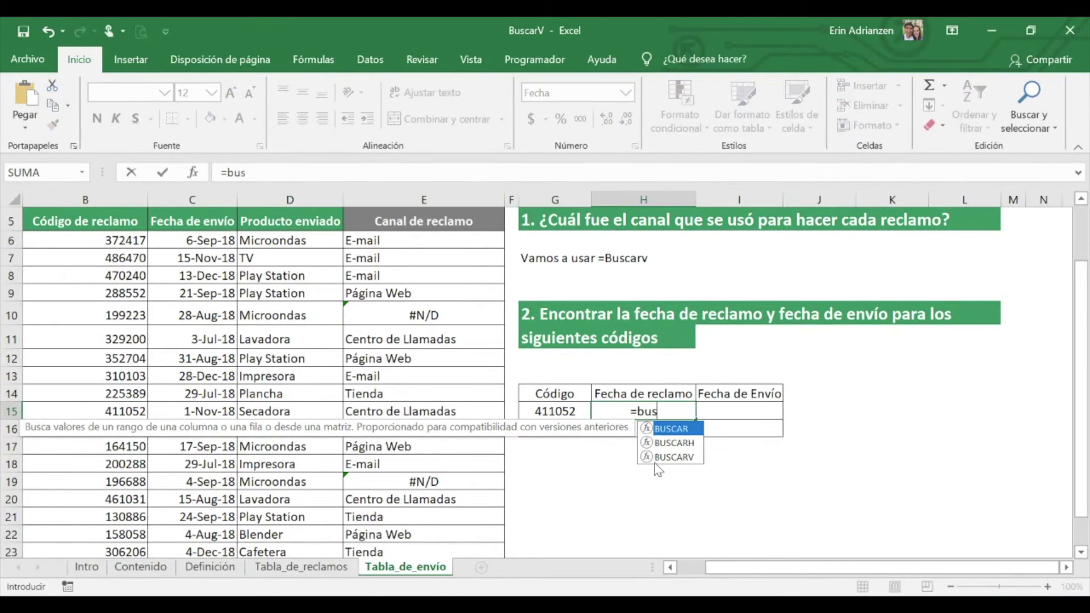
double_click(681, 456)
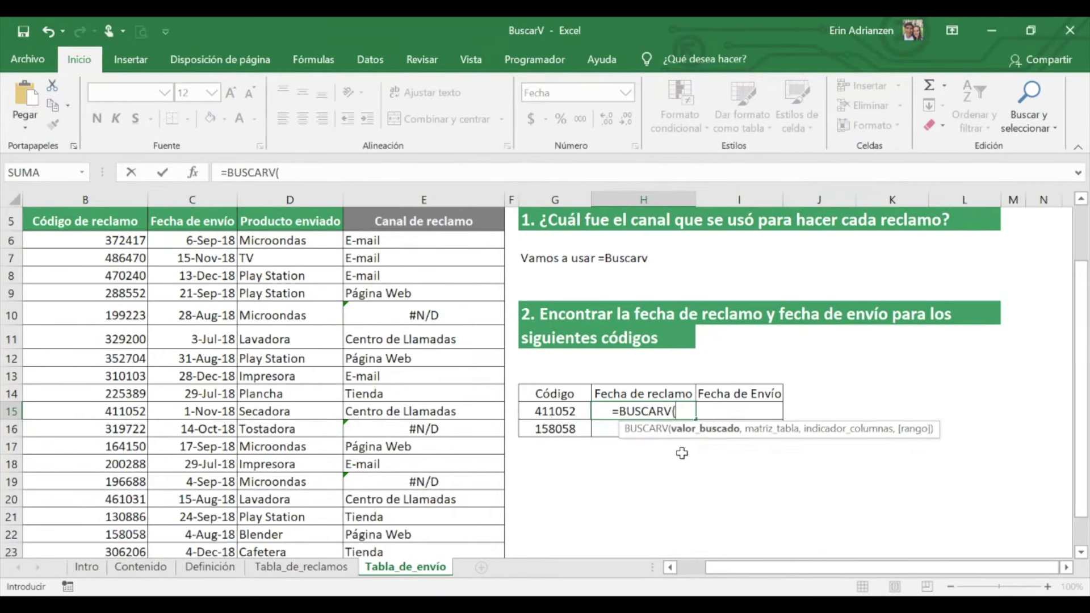
left_click(567, 421)
type(",")
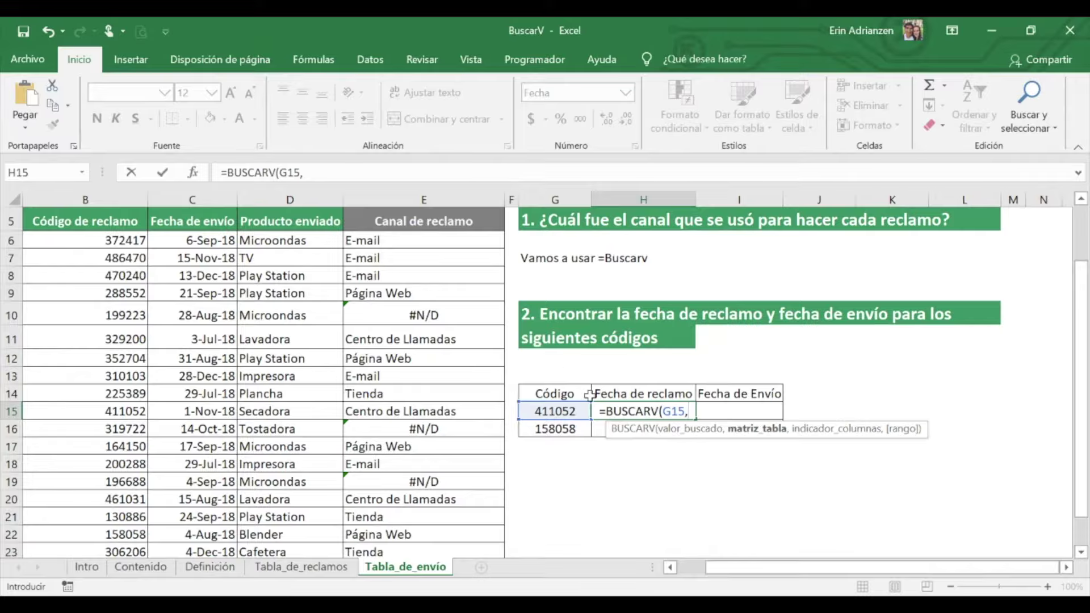
Set the formula's lookup table to the absolute range $B$6:$C$55 on the Tabla_de_reclamos sheet
left_click(303, 567)
scroll(310, 359, "up", 12)
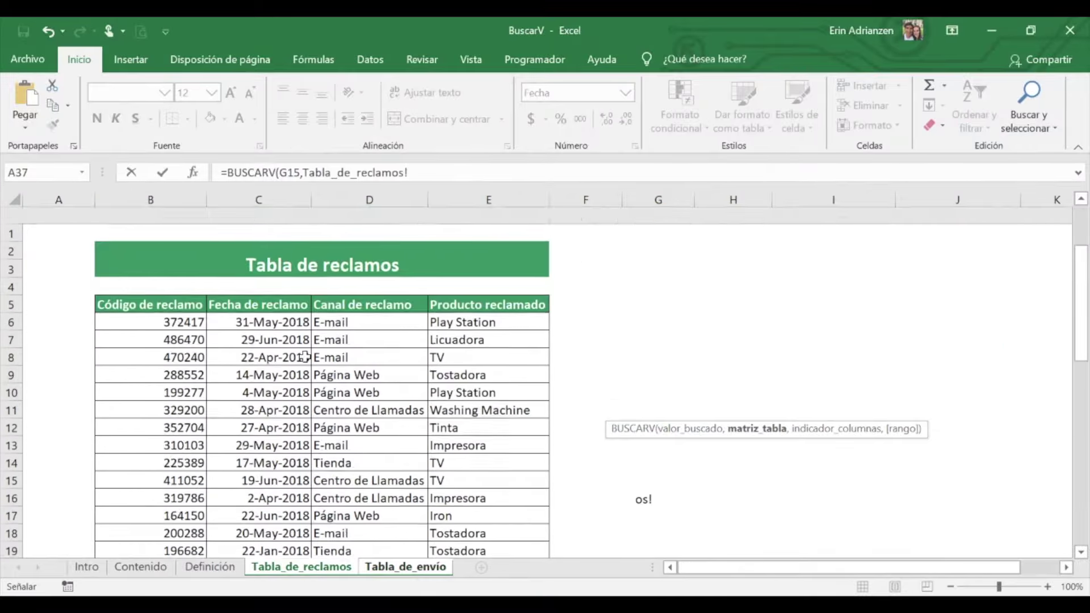
left_click(185, 307)
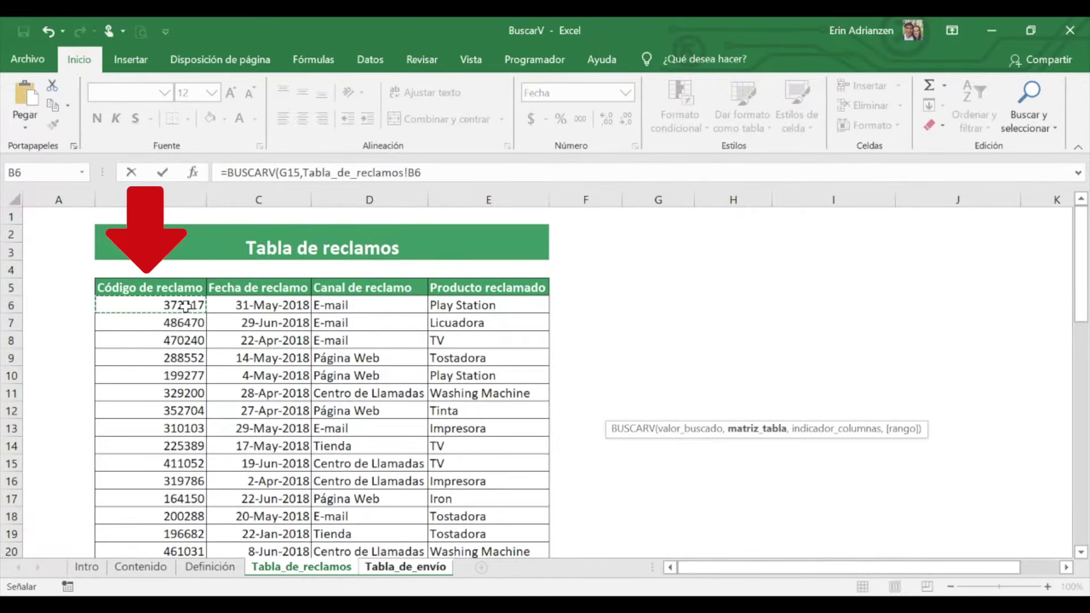
key("shift+Right")
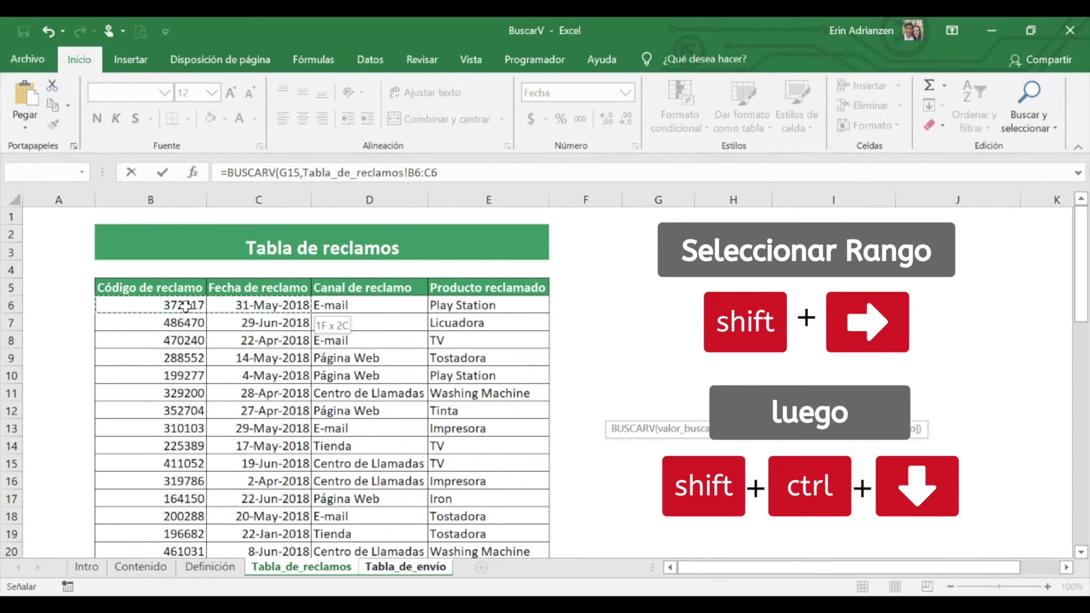
key("ctrl+shift+Down")
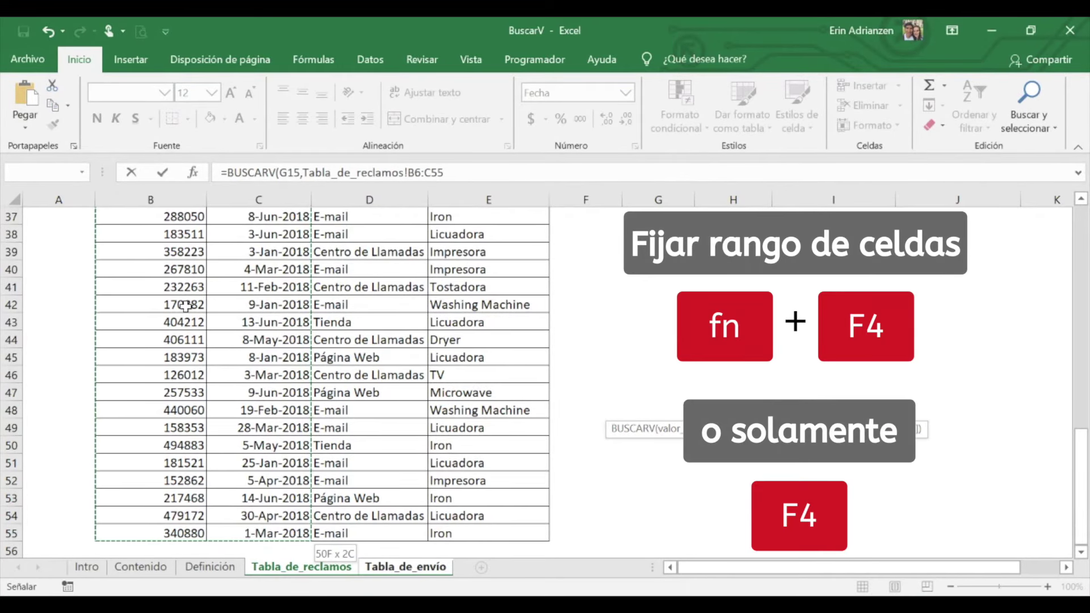
key("F4")
type(",")
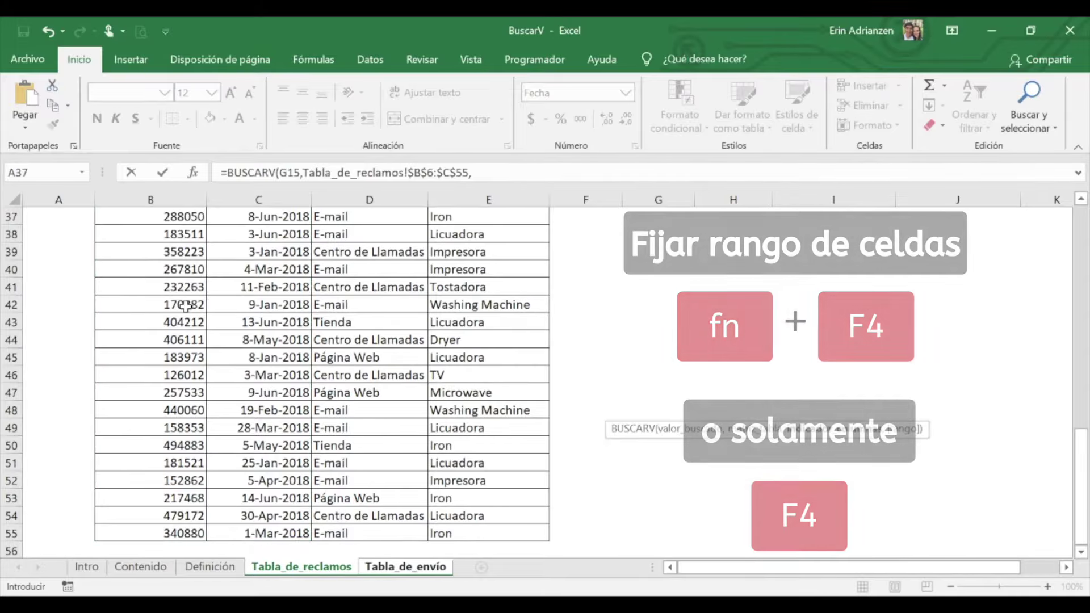
Complete the H15 formula with column index 2 and 0 for an exact match, and enter it
scroll(186, 307, "up", 12)
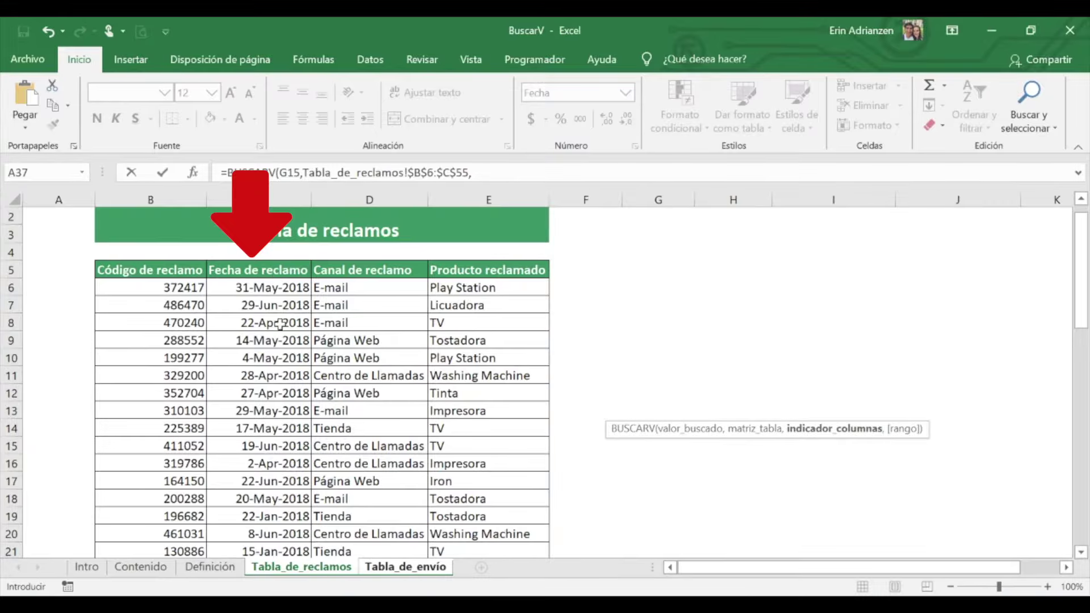
left_click(502, 172)
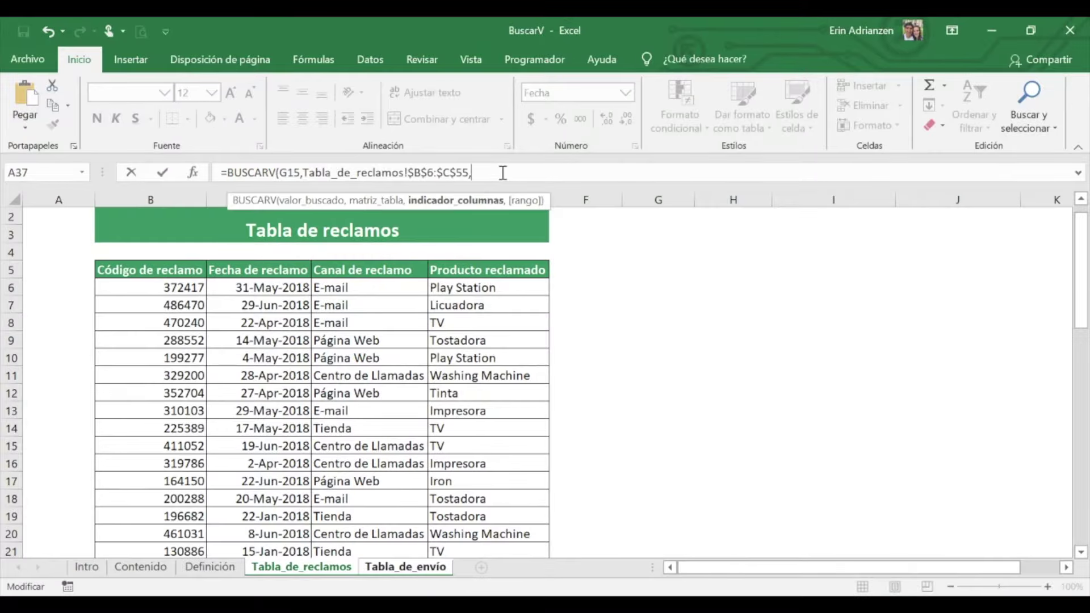
type(",0")
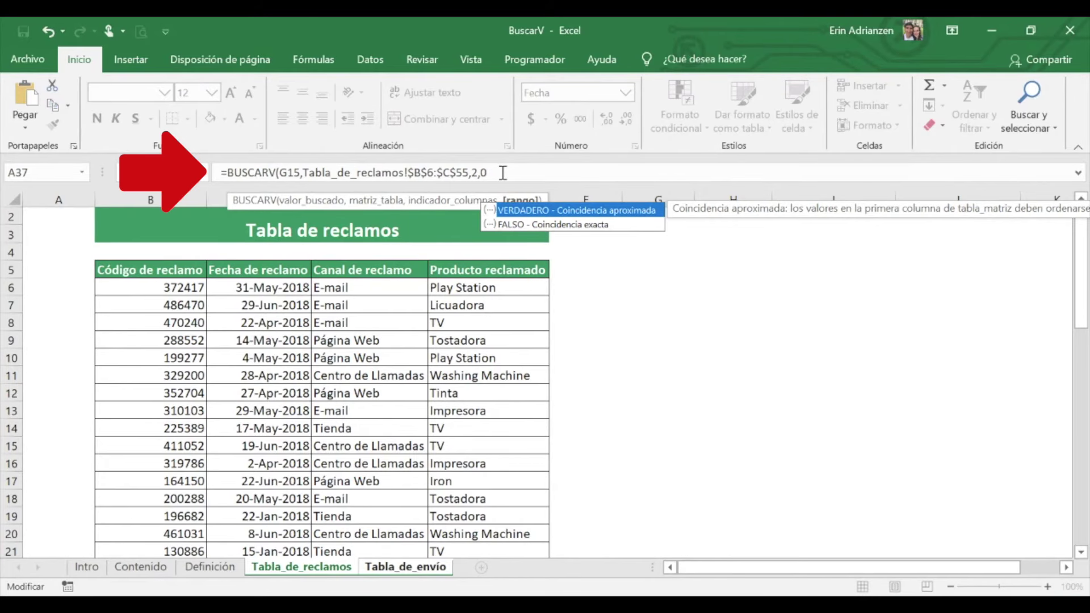
type(")")
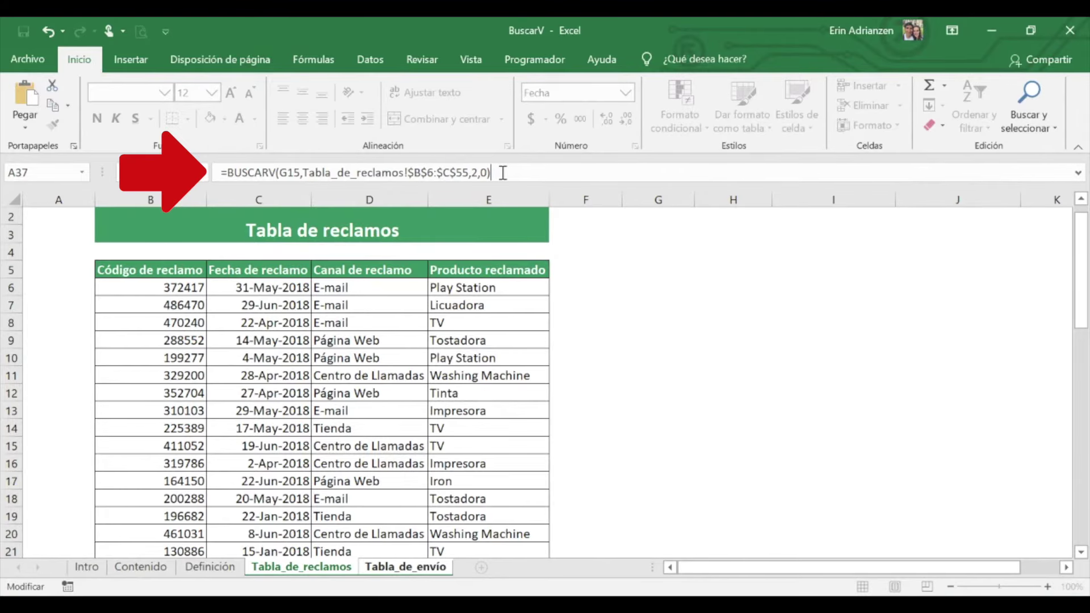
key("Return")
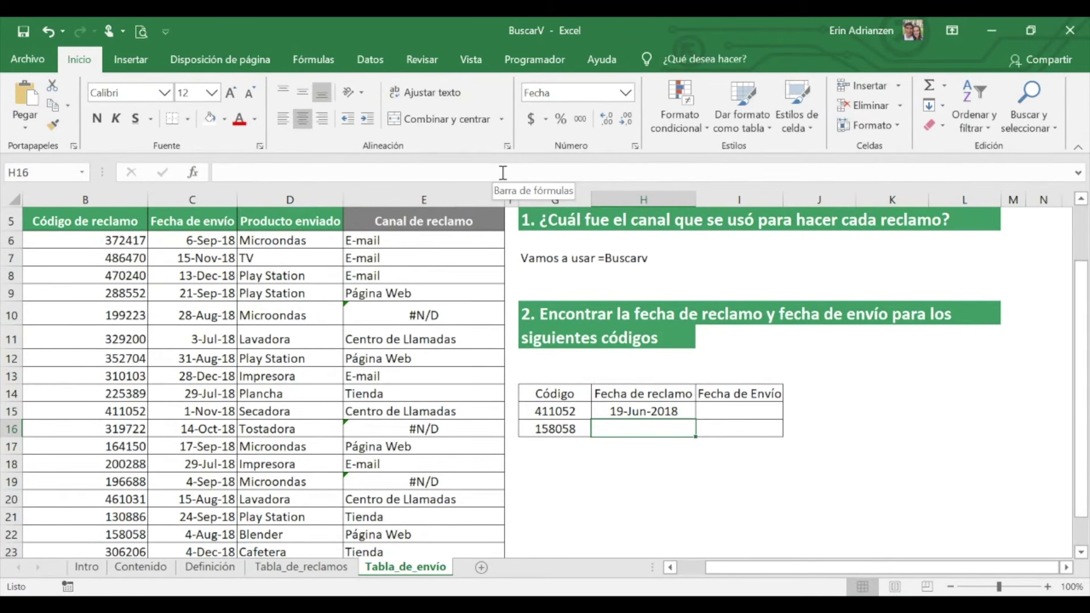
Start a BUSCARV formula in H16 under Fecha de reclamo, with code G16 as the lookup value
type("=bu")
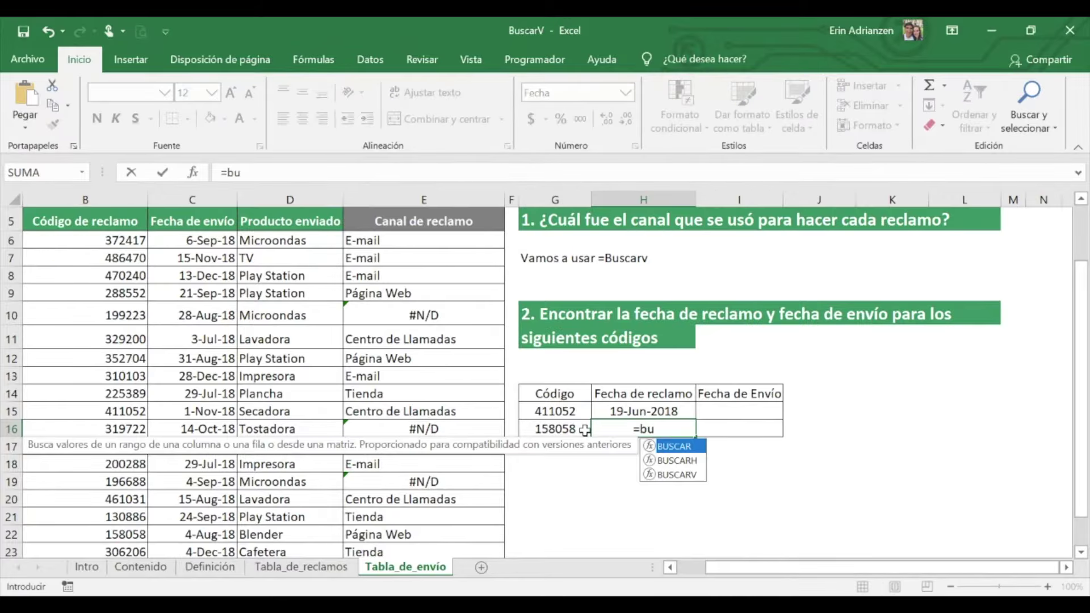
type("sca")
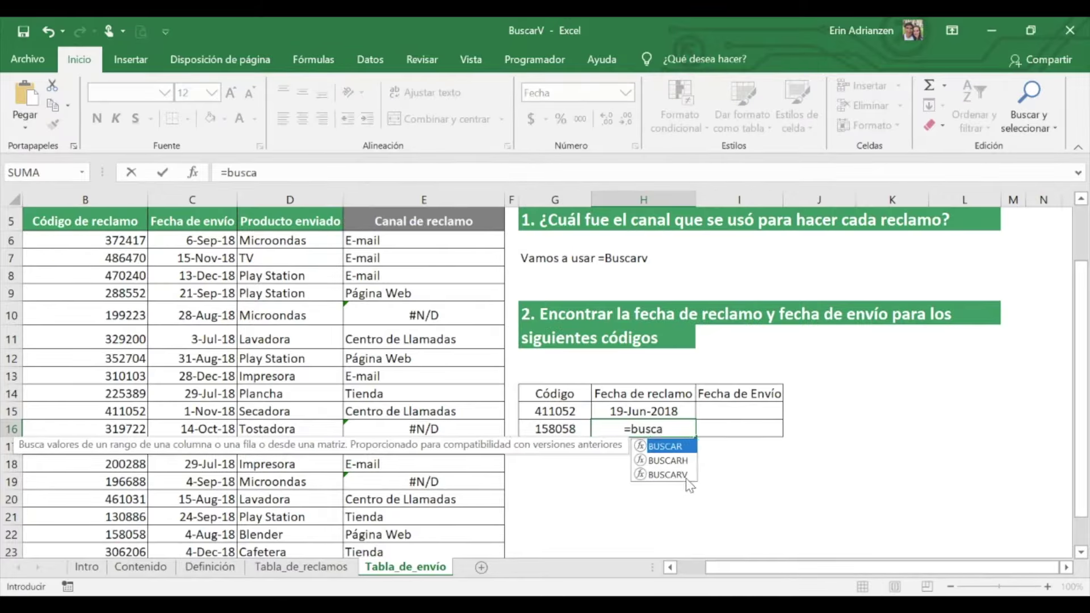
left_click(686, 476)
double_click(686, 476)
left_click(555, 427)
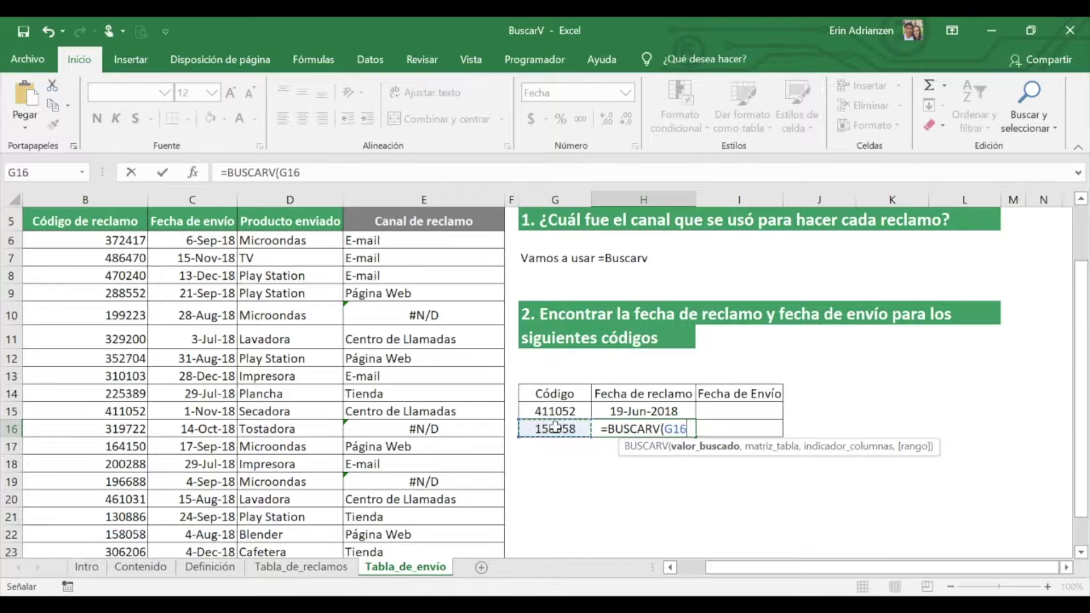
type(",")
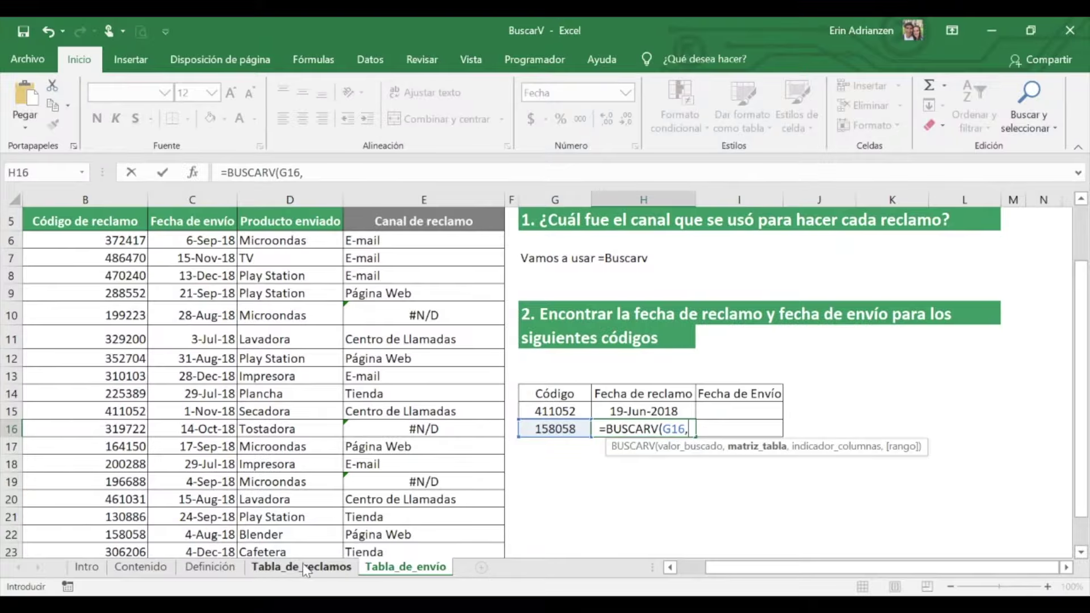
Set the H16 formula's lookup table to the absolute range $B$6:$C$55 on the Tabla_de_reclamos sheet
left_click(302, 567)
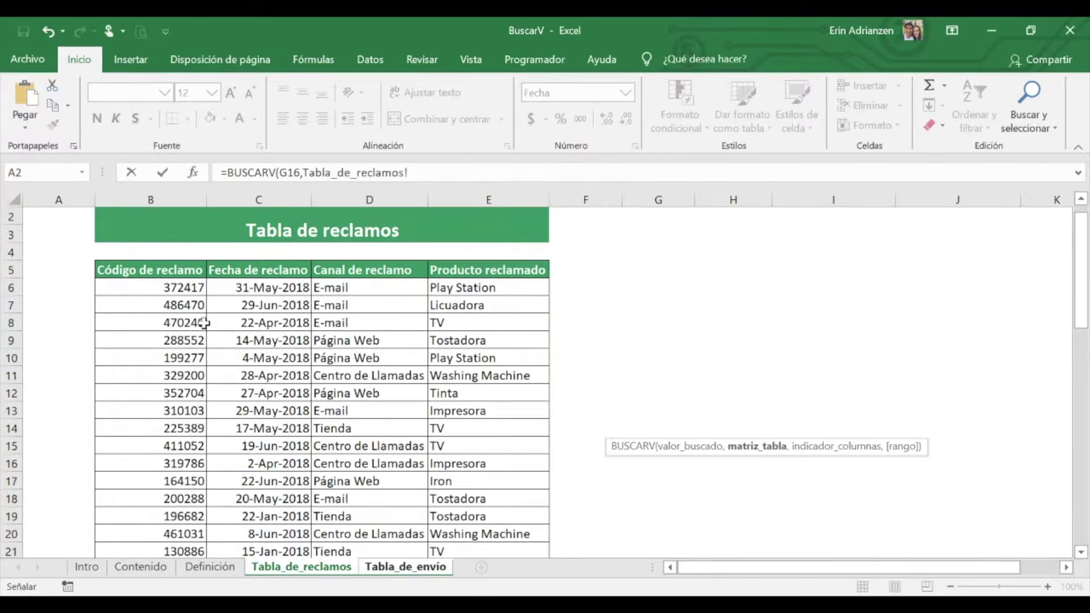
left_click(188, 287)
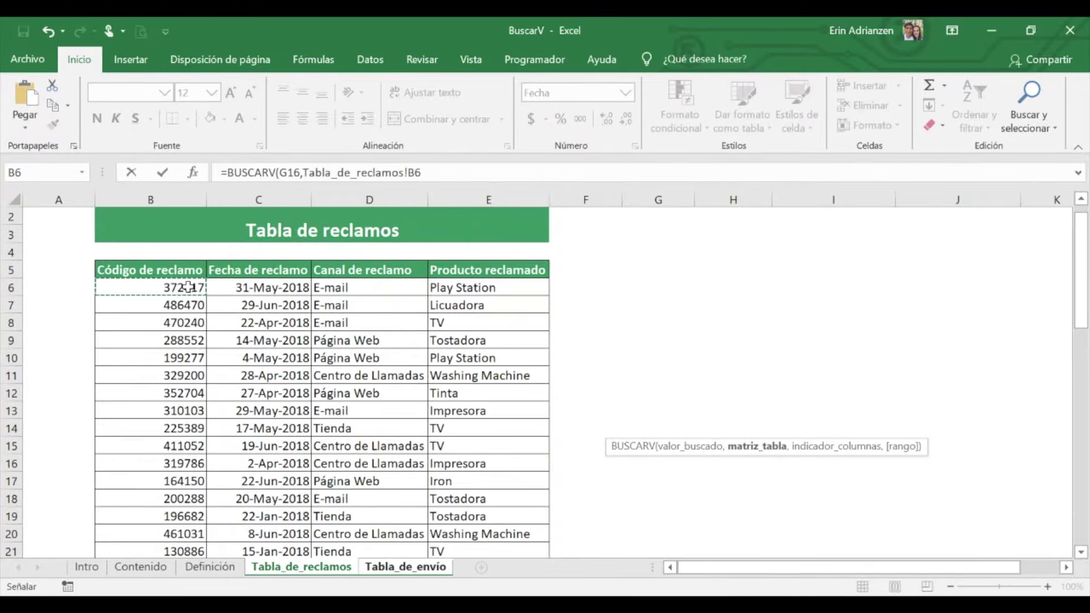
key("shift+Right")
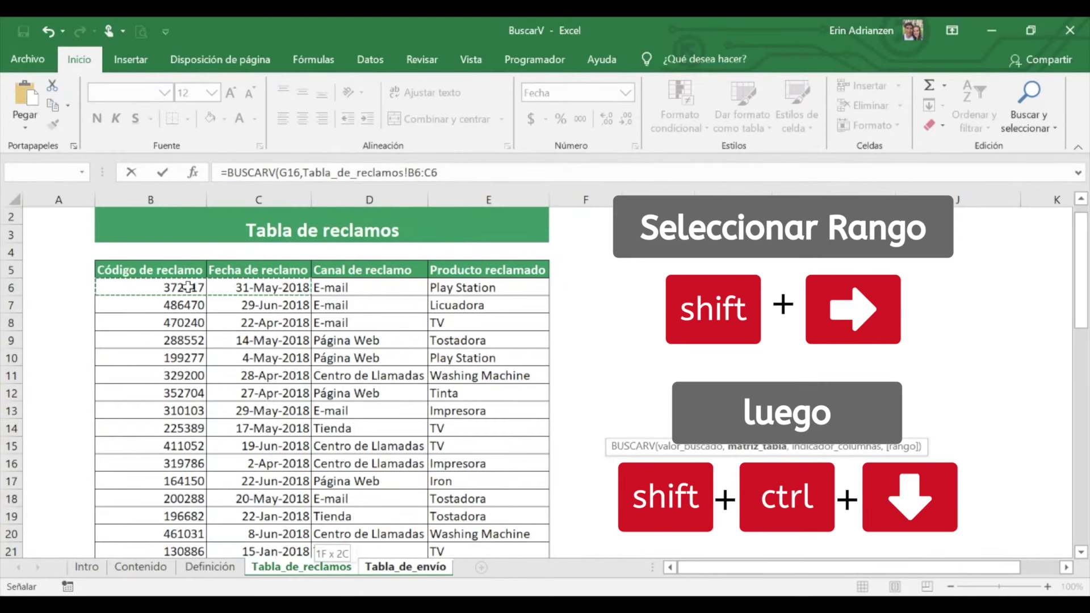
key("shift+ctrl+Down")
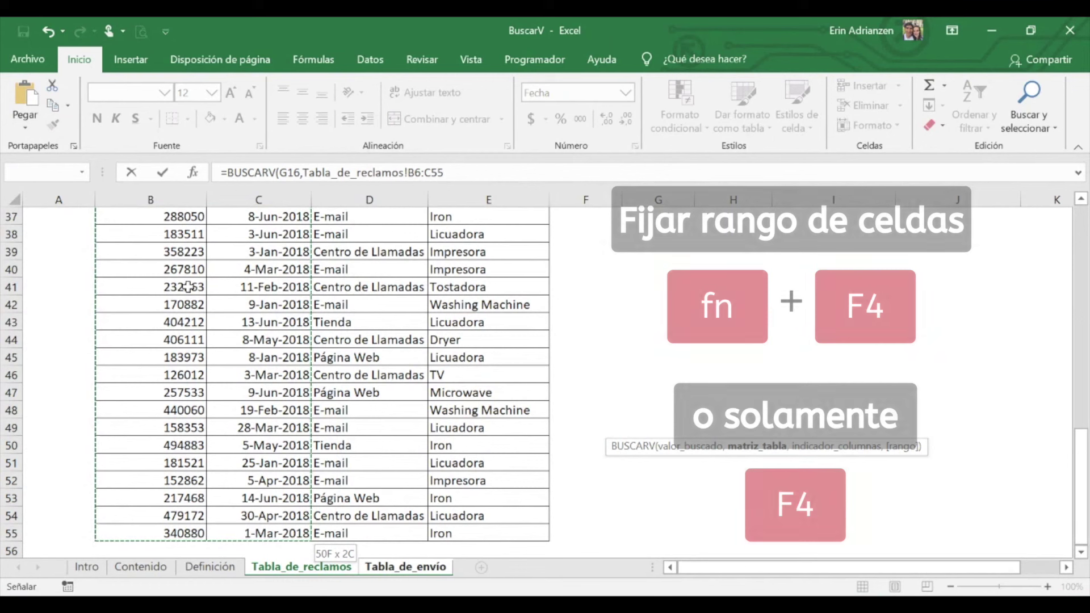
key("F4")
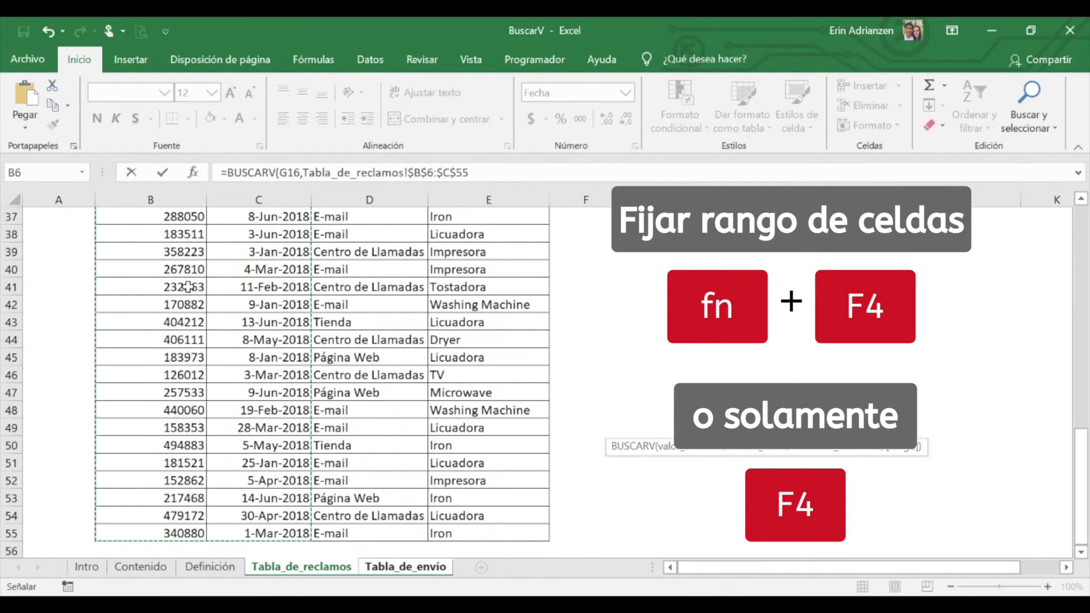
Complete the H16 formula with column index 2 and 0 for an exact match, and enter it
type(",2")
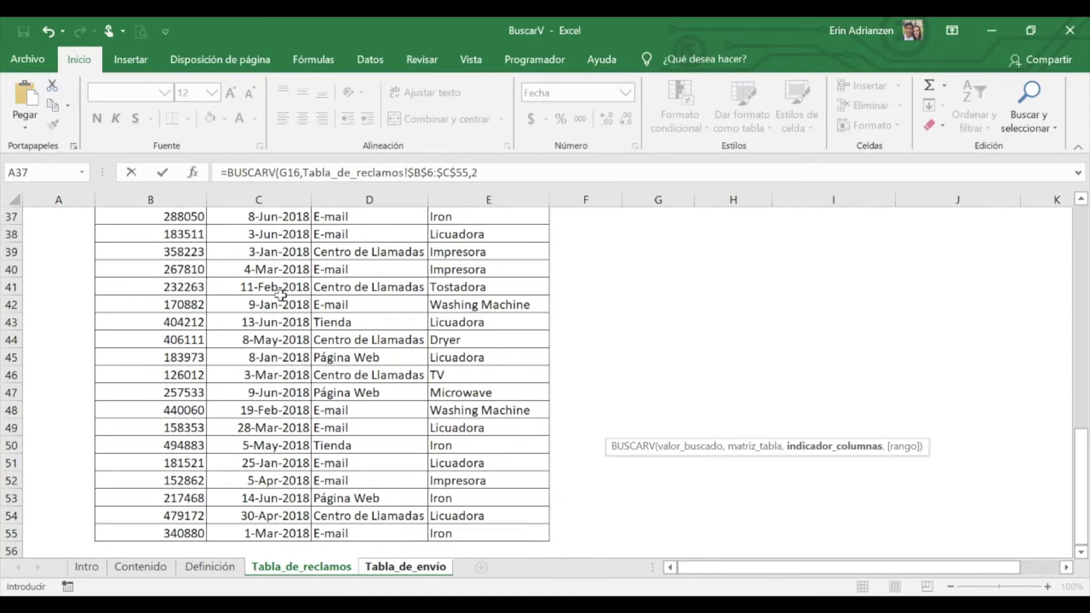
scroll(282, 298, "up", 12)
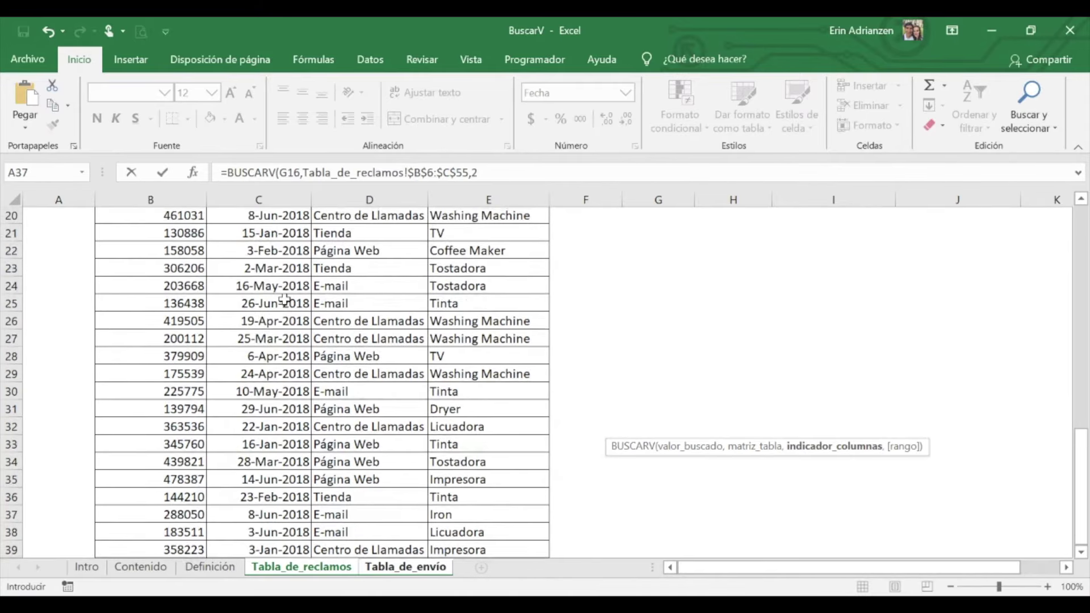
type("2")
scroll(284, 299, "up", 1)
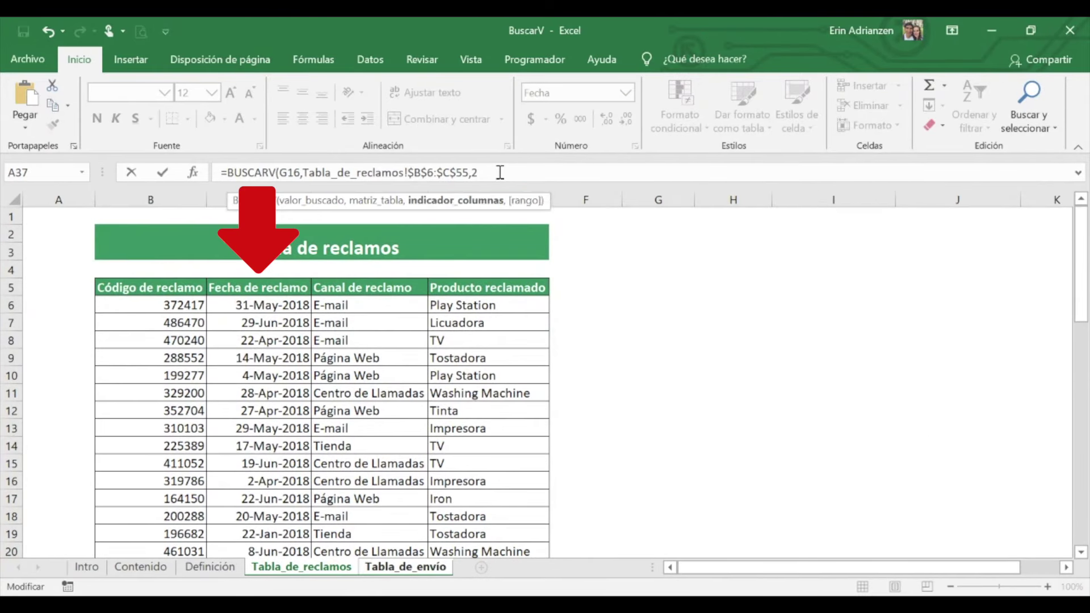
type(",0)")
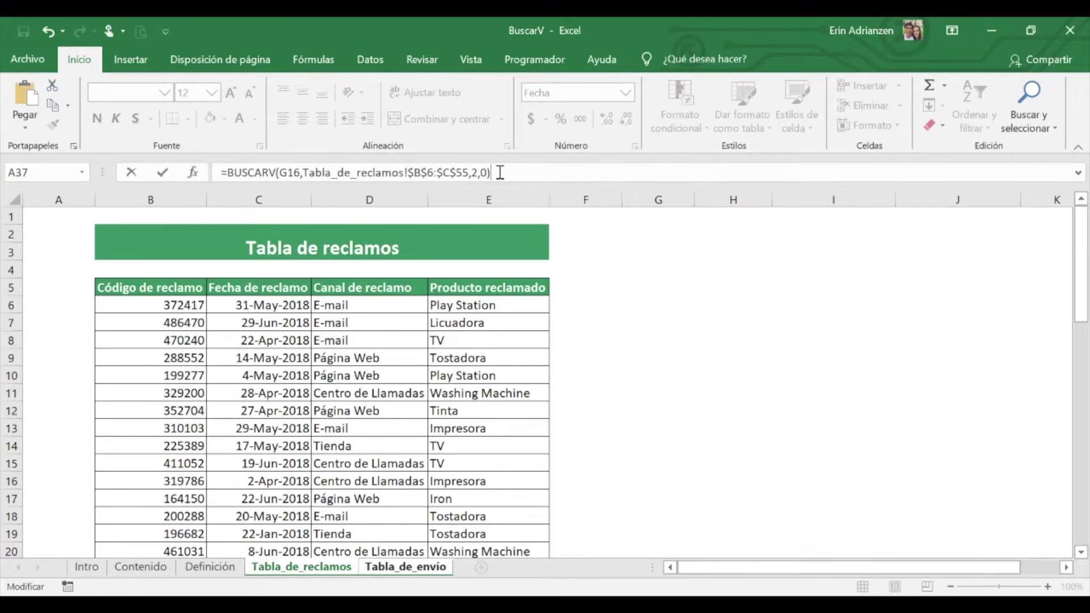
key("Return")
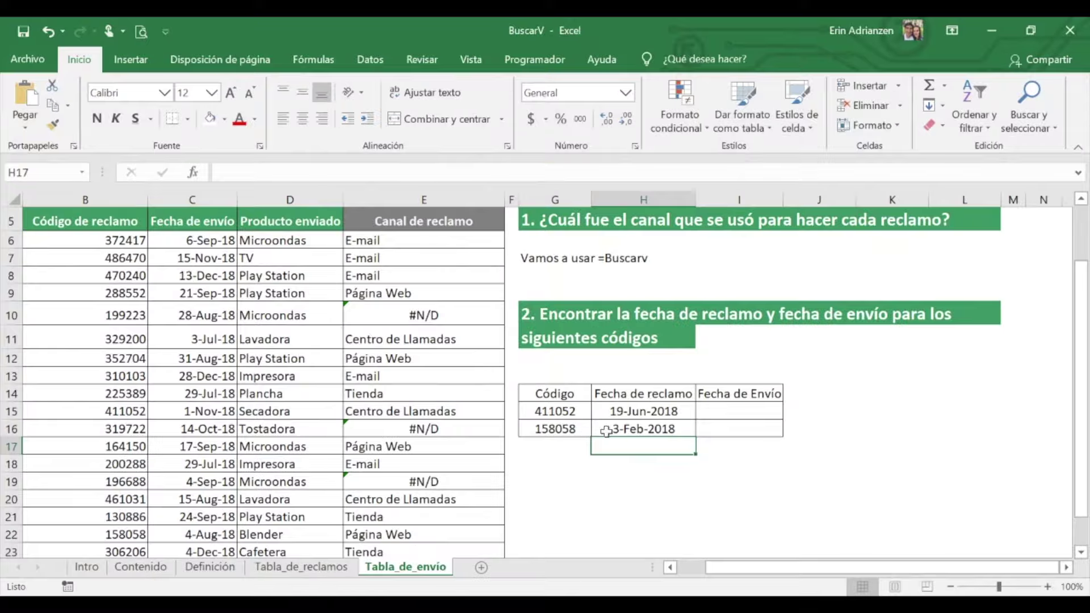
Start a BUSCARV formula in I15 under Fecha de Envío, with code G15 as the lookup value
left_click(741, 411)
type("=")
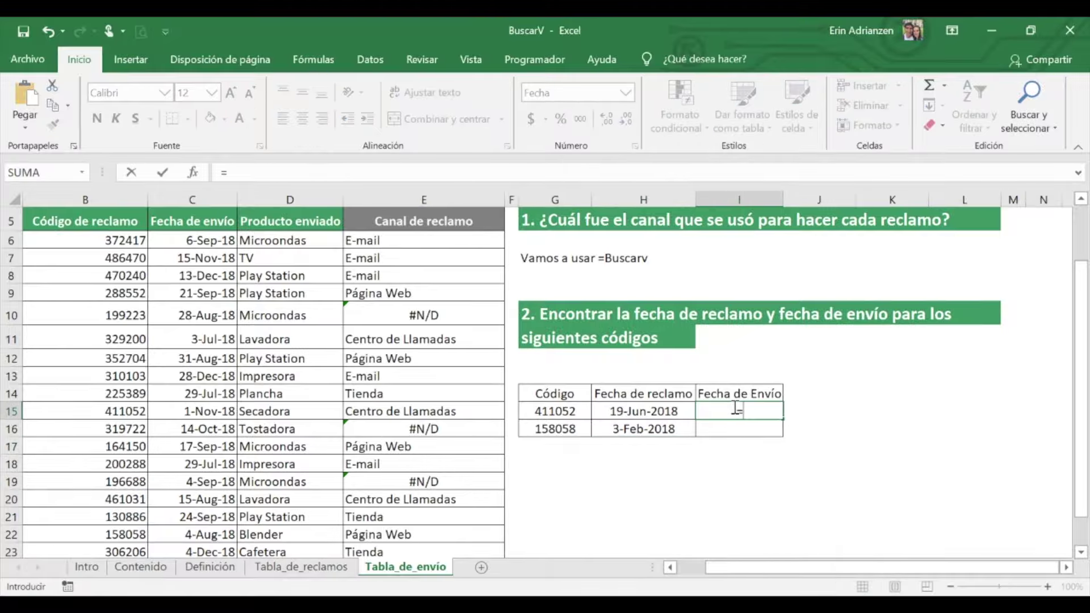
type("buscarv")
key("Tab")
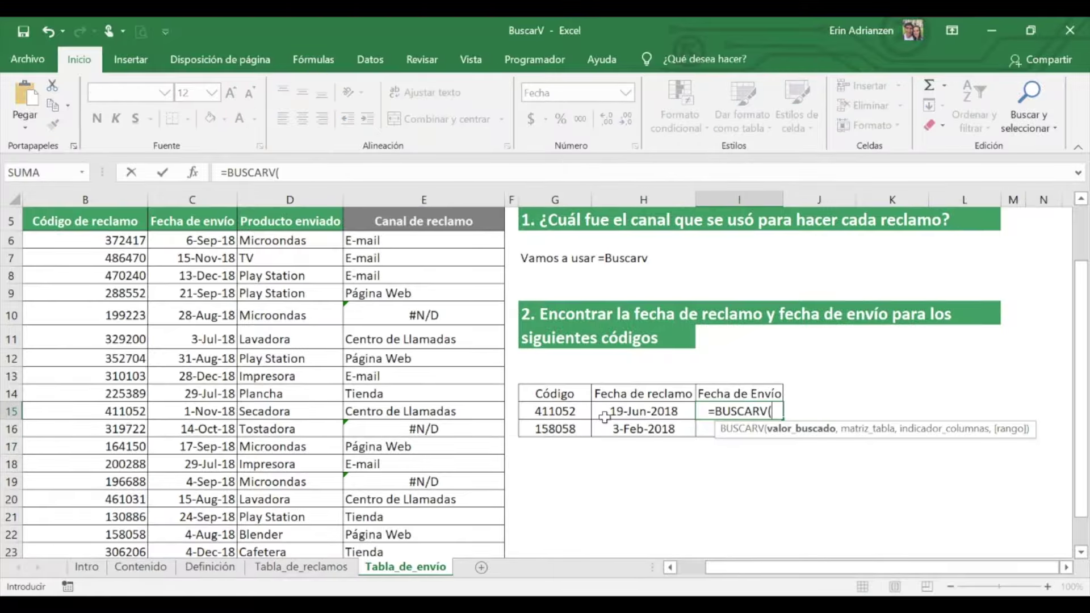
left_click(572, 413)
type(",")
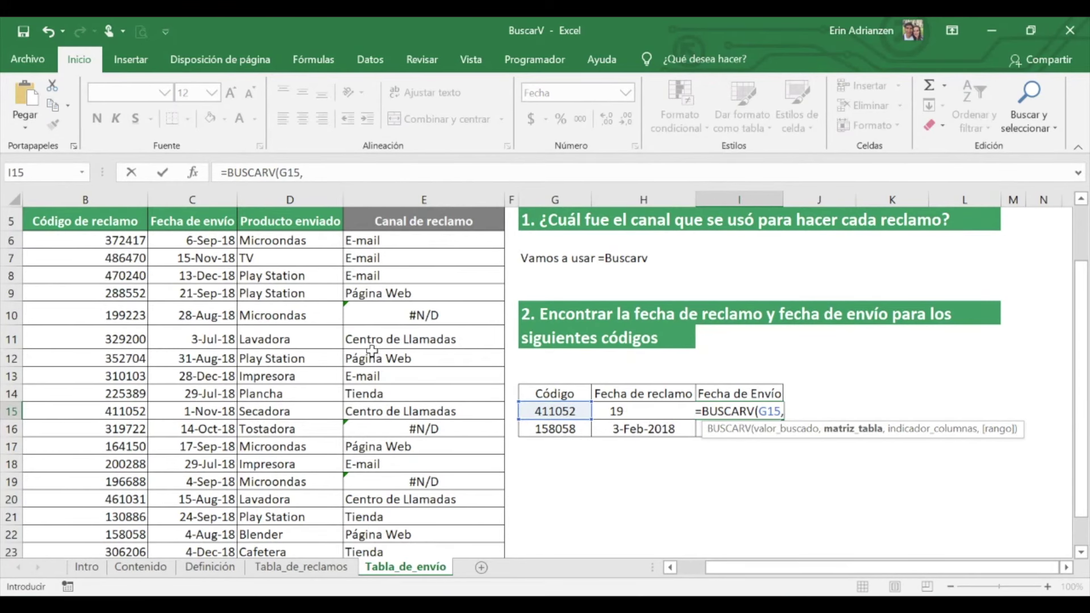
Set the I15 formula's lookup table to the absolute range $B$6:$C$25 on the Tabla_de_envío sheet
scroll(307, 323, "up", 2)
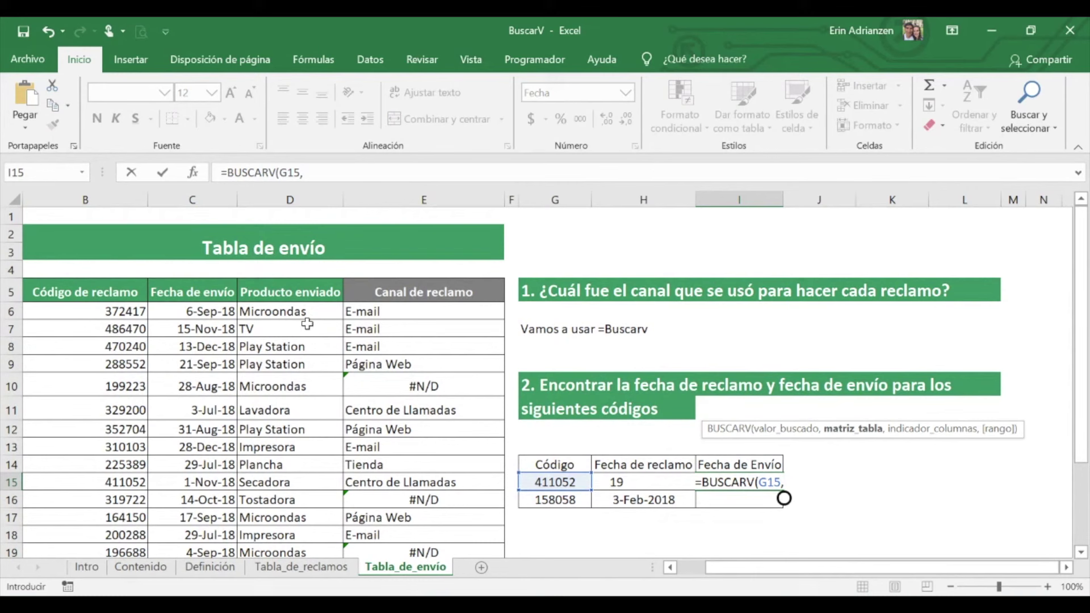
left_click(121, 314)
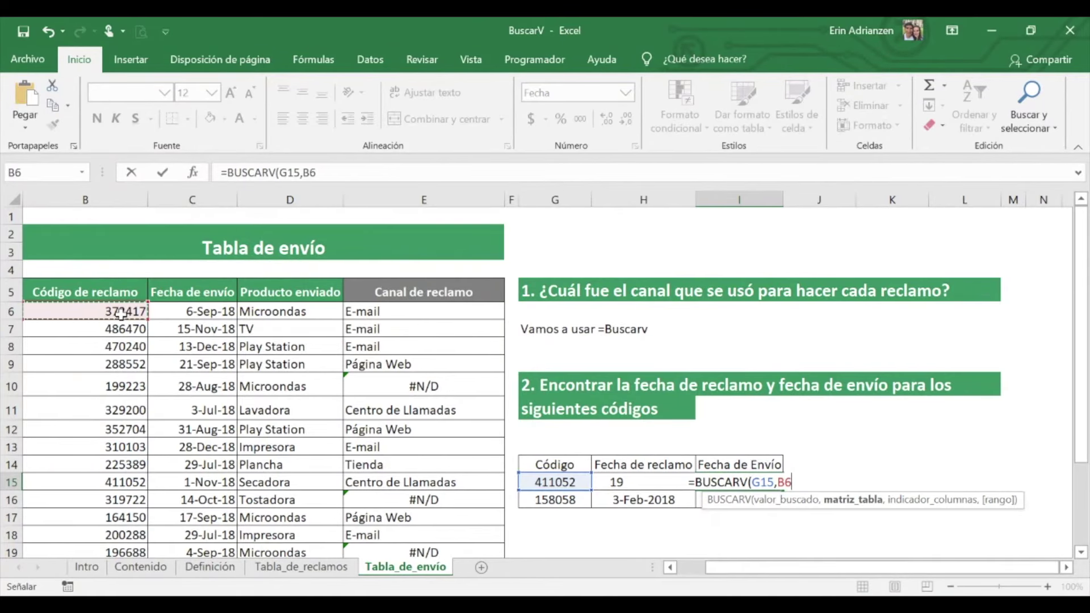
key("shift+Right")
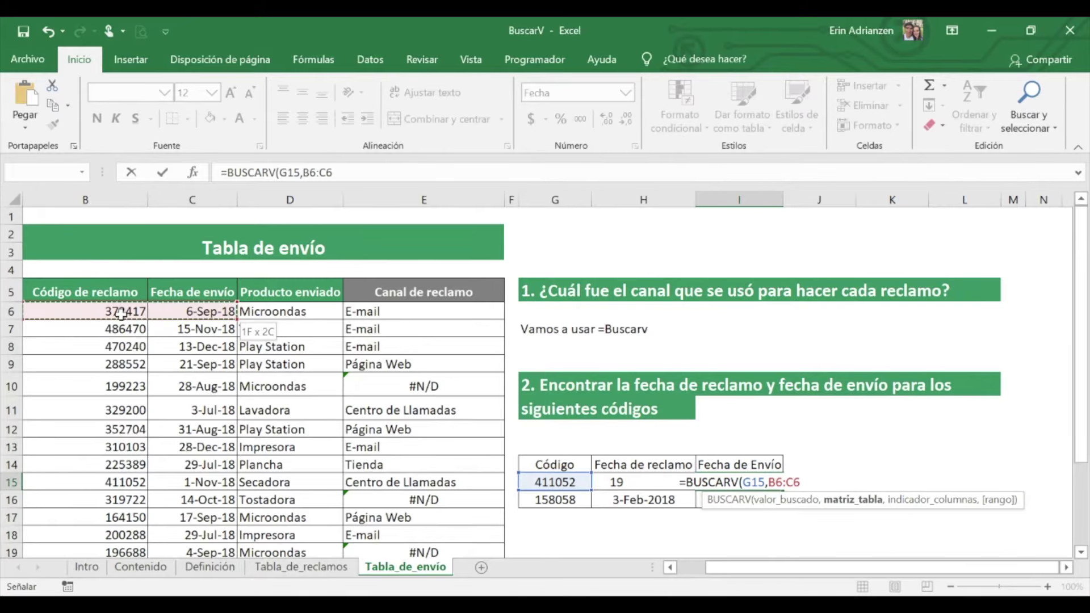
key("ctrl+shift+Down")
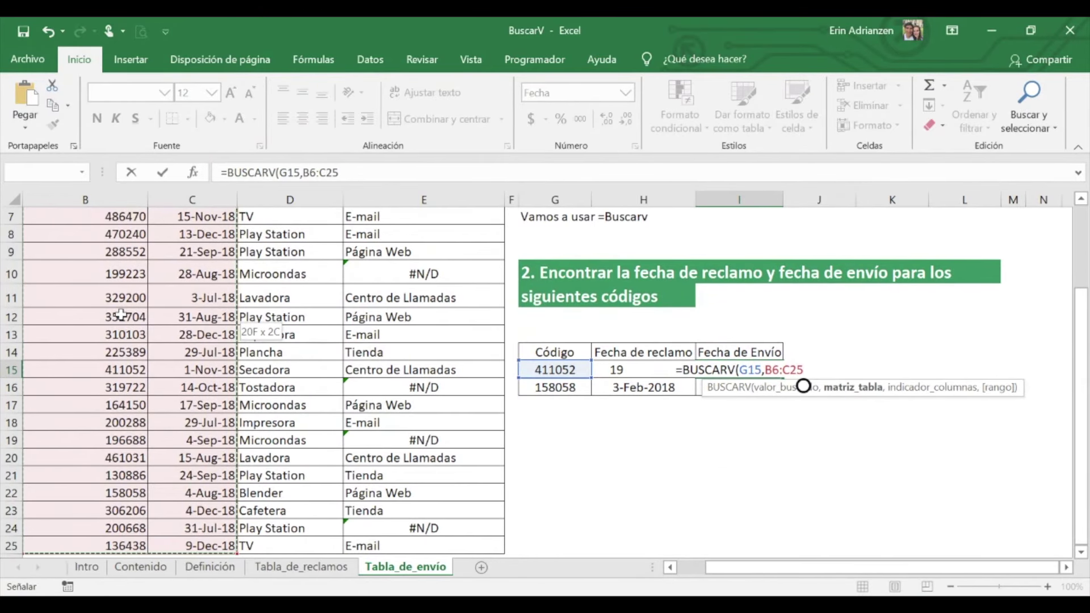
key("F4")
Complete the I15 formula with column index 2 and 0 for an exact match, and enter it
type(",")
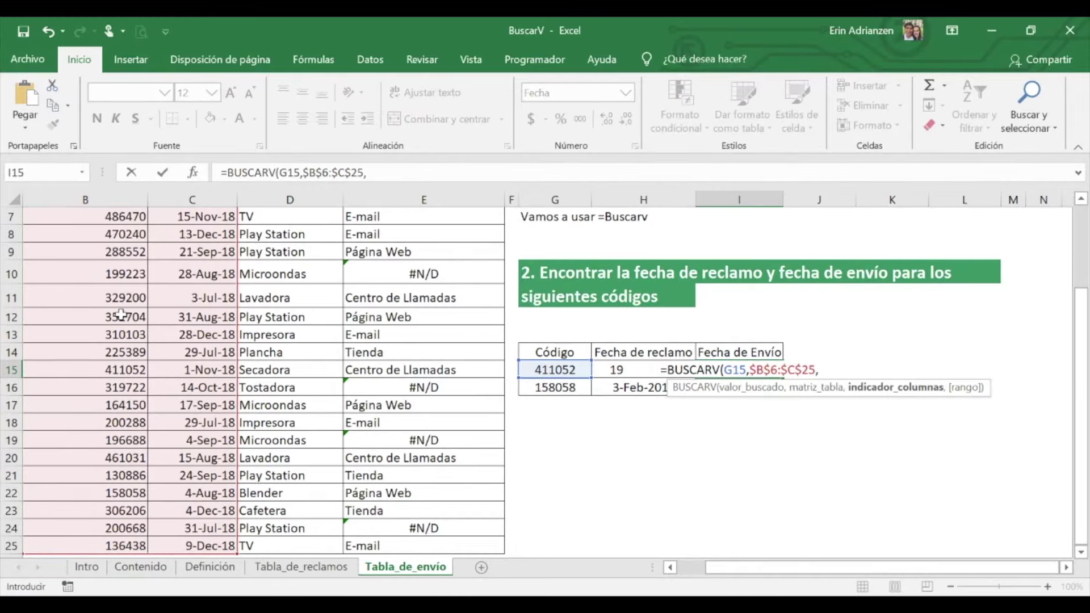
scroll(122, 314, "up", 2)
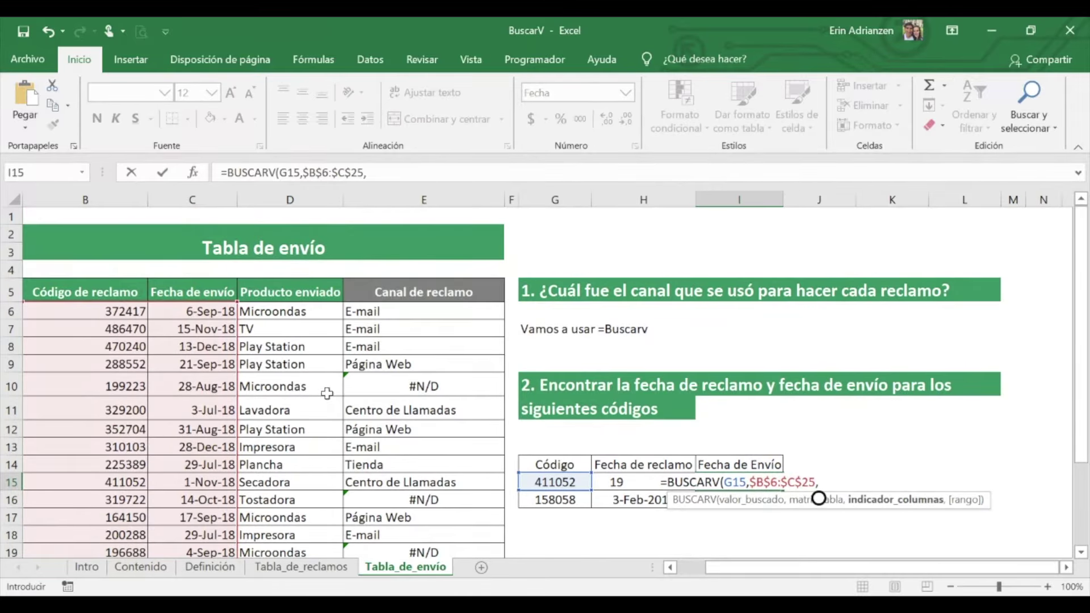
type("2")
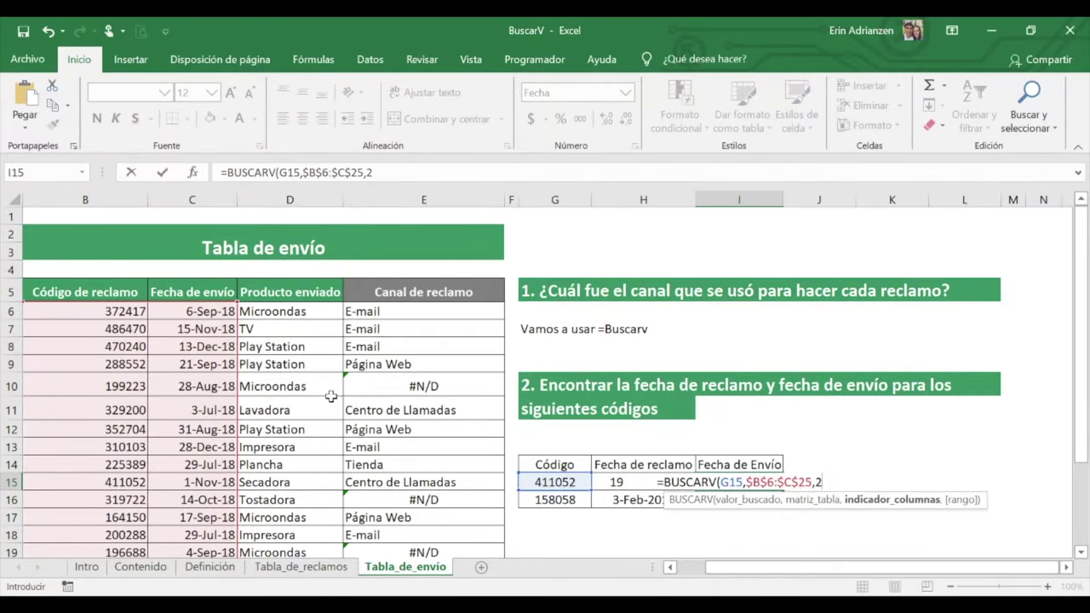
type(",0")
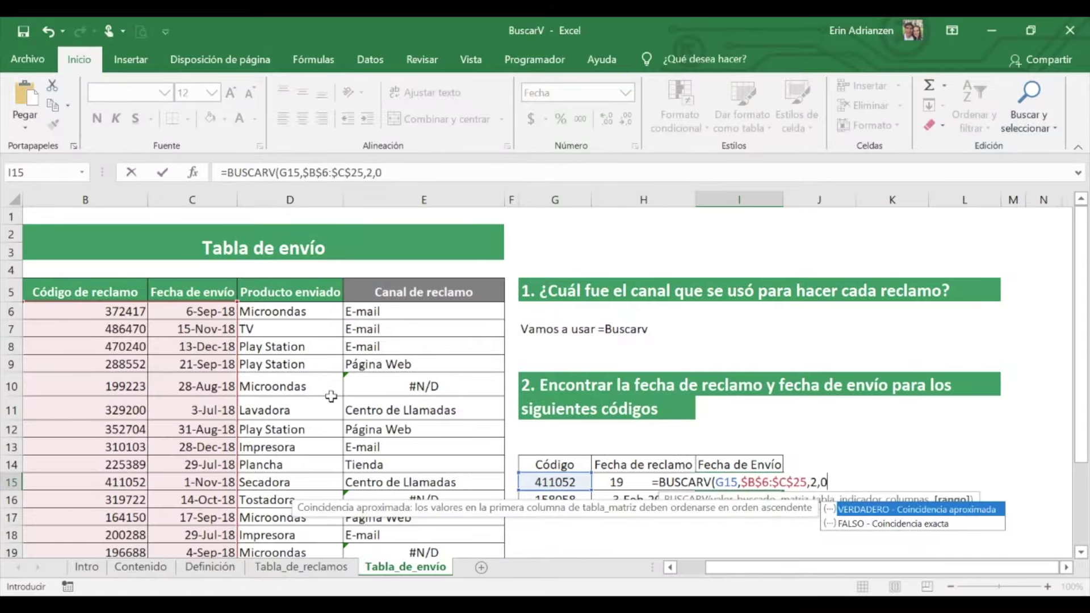
type(")")
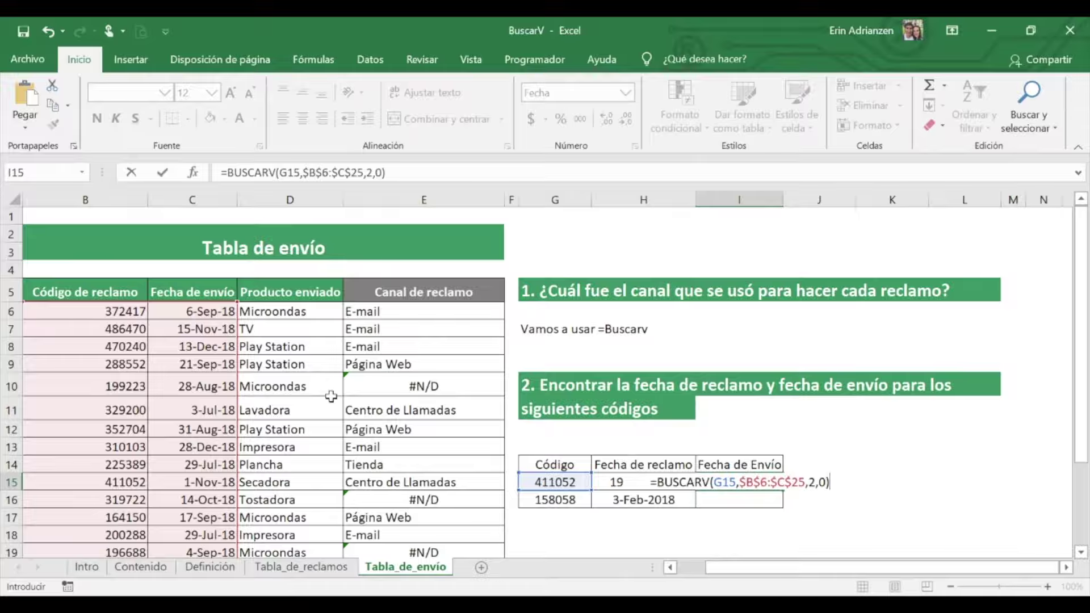
key("Return")
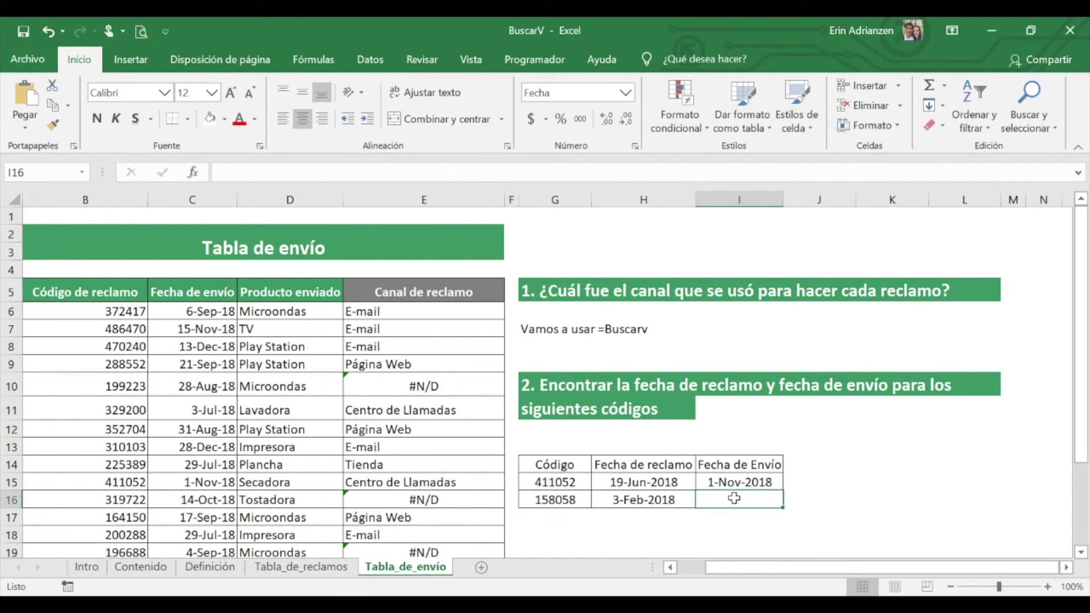
Start a BUSCARV formula in I16 under Fecha de Envío, with code G16 as the lookup value
type("=")
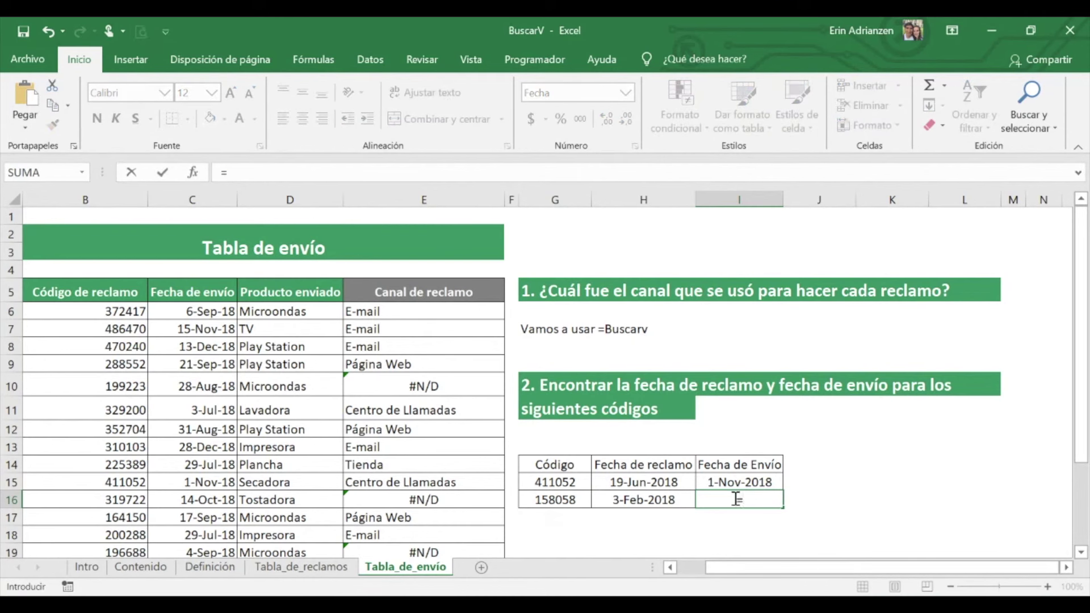
type("buscar")
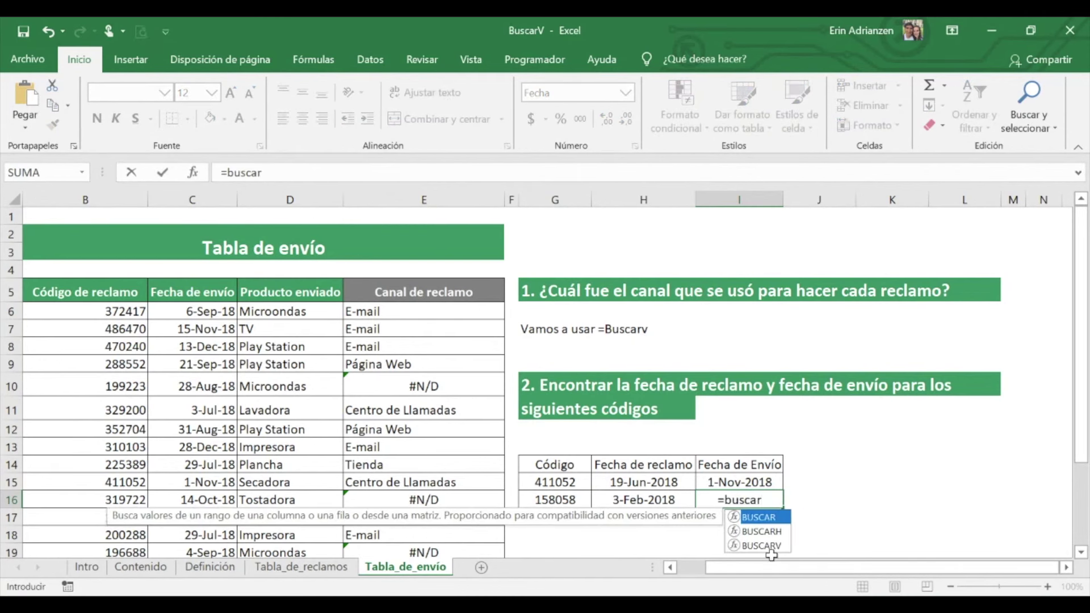
double_click(778, 546)
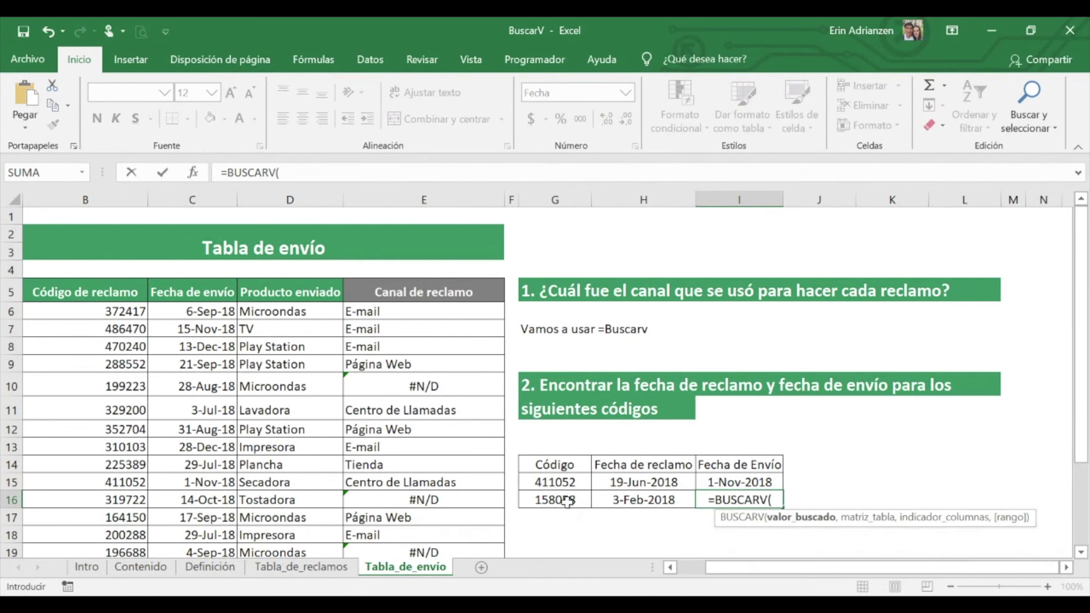
left_click(567, 502)
type(",")
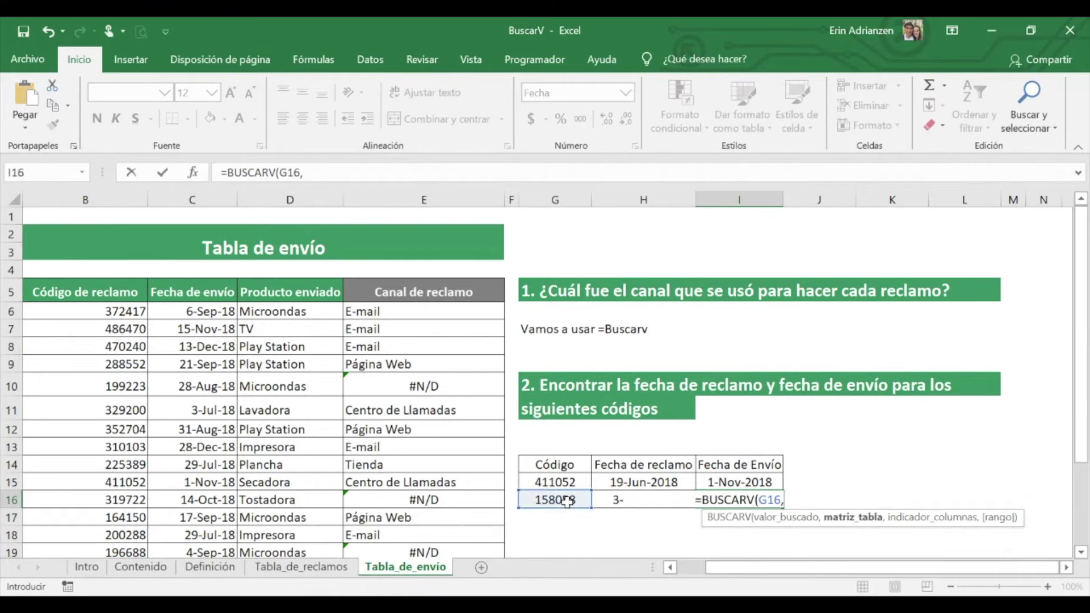
Set the I16 formula's lookup table to the absolute range $B$6:$C$25 on the Tabla_de_envío sheet
left_click(124, 310)
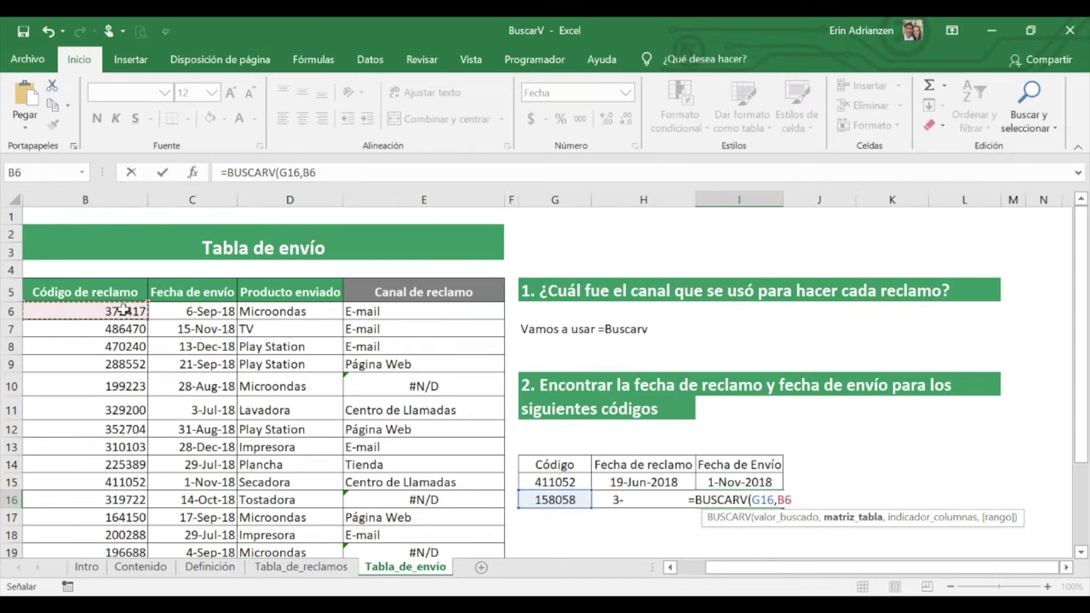
key("shift+Right")
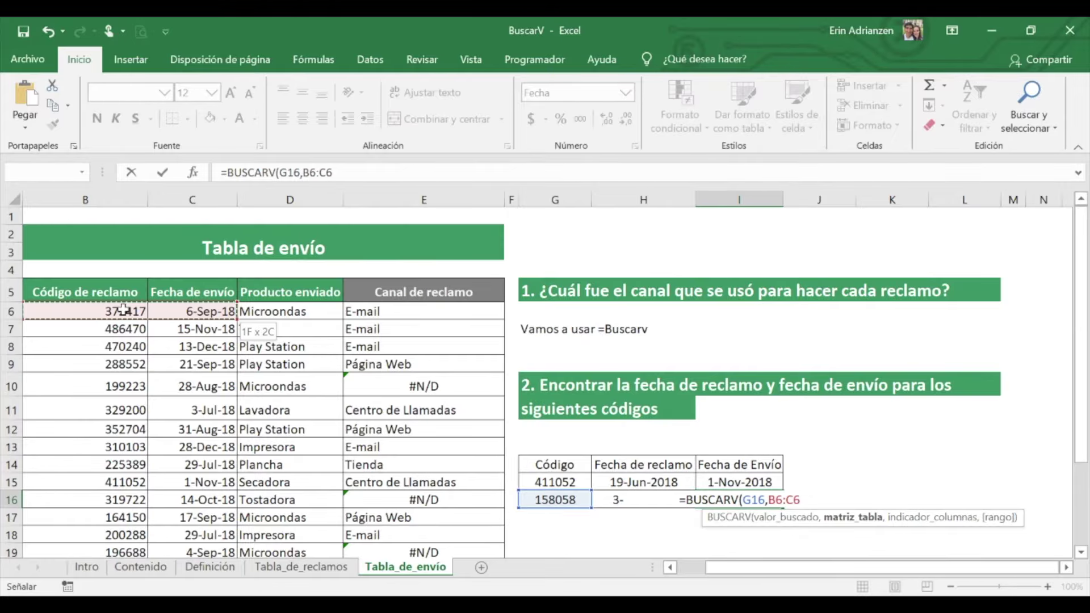
key("shift+Down")
key("shift+Down")
key("shift+Down")
key("shift+Down")
key("shift+Down")
key("shift+Down")
key("shift+Down")
key("shift+Down")
key("shift+Down")
key("shift+Down")
key("shift+Down")
key("shift+Down")
key("shift+Down")
key("shift+Down")
key("shift+Down")
key("shift+Down")
key("shift+Down")
key("shift+Down")
key("shift+Down")
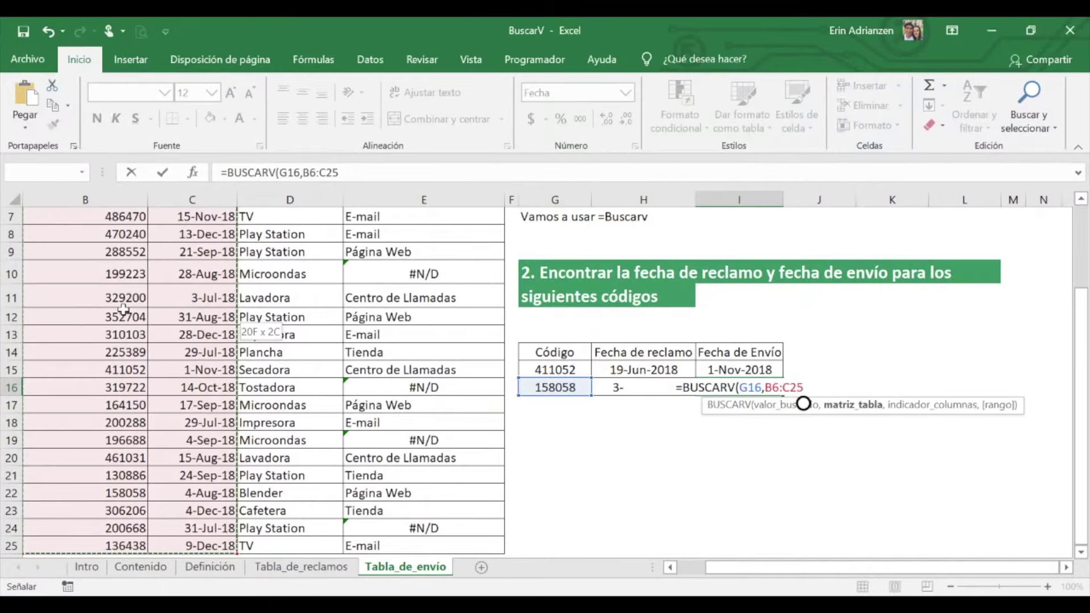
key("F4")
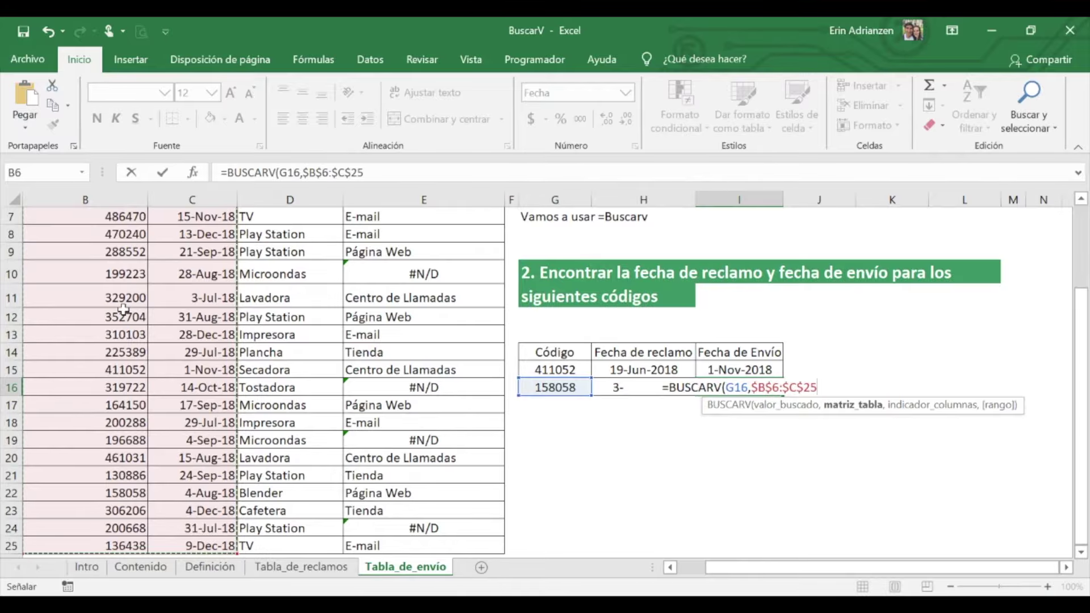
Complete the I16 formula with column index 2 and 0 for an exact match, and enter it
type(",2")
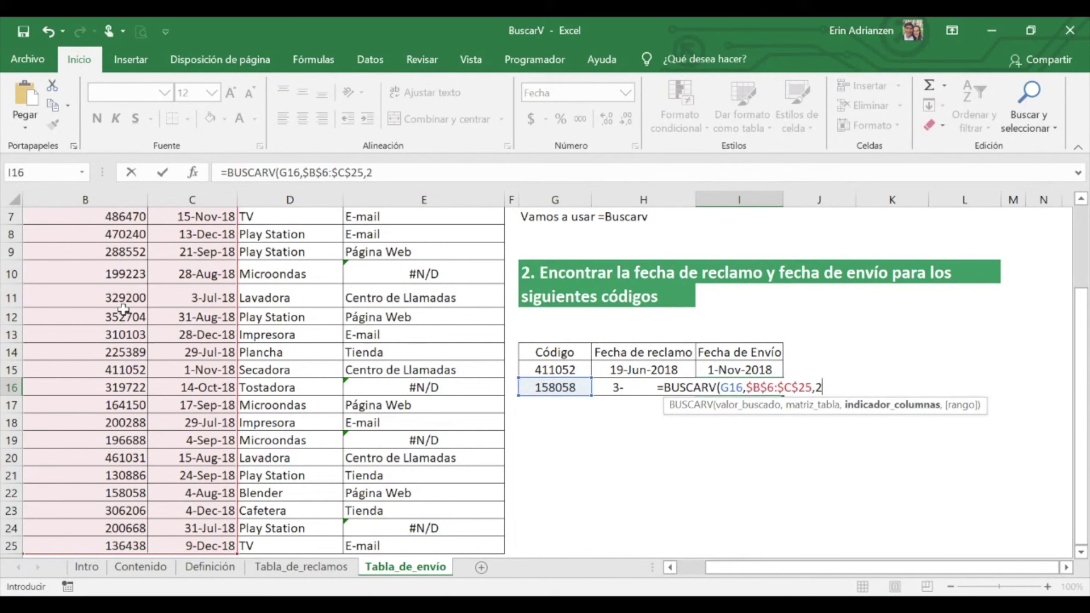
type(",")
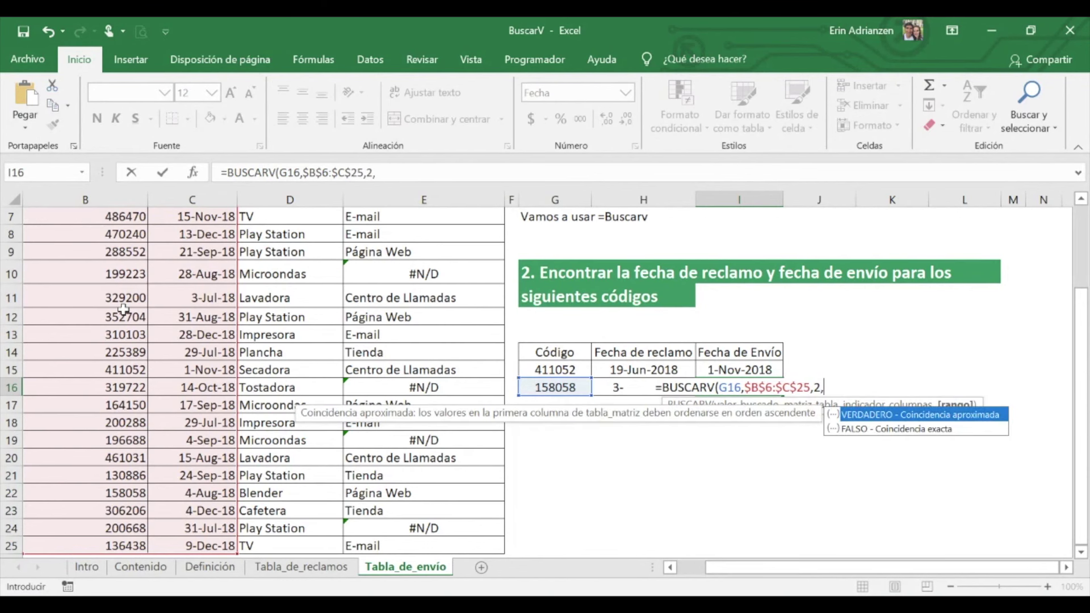
type("0")
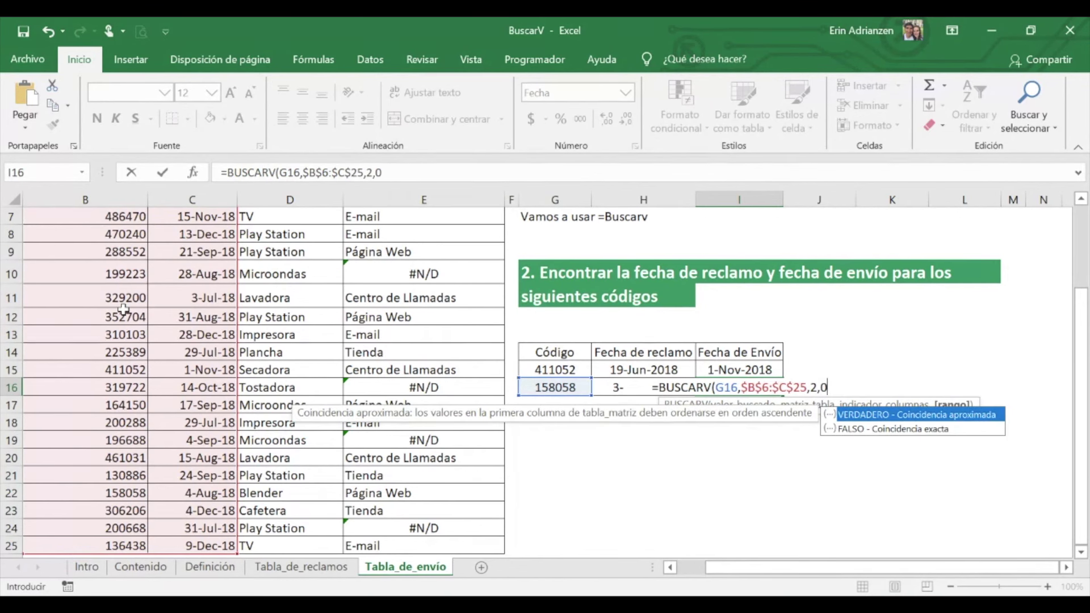
type(")")
key("Return")
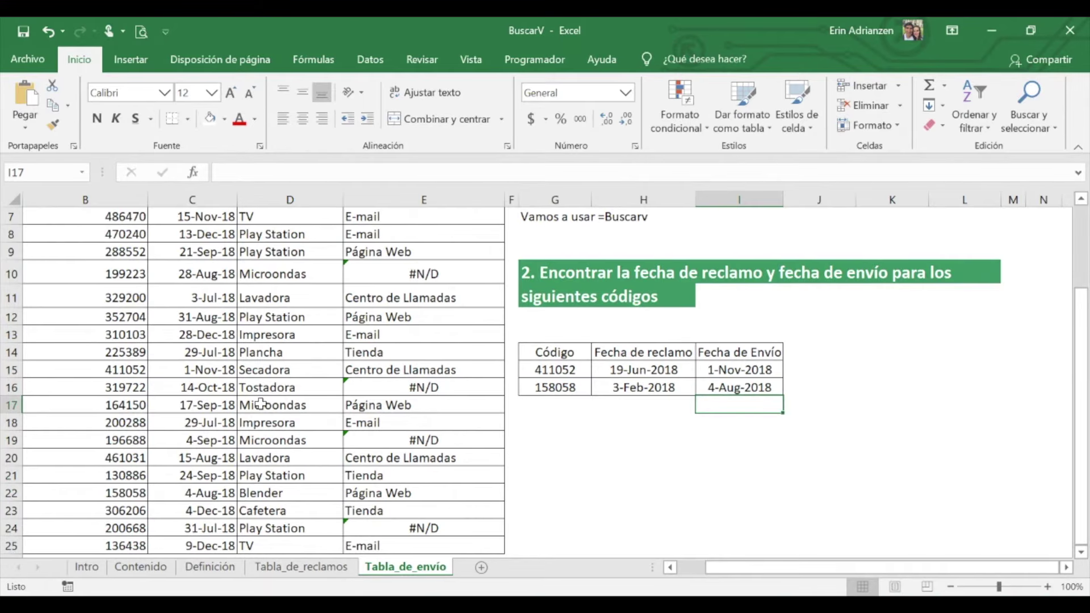
scroll(652, 371, "up", 2)
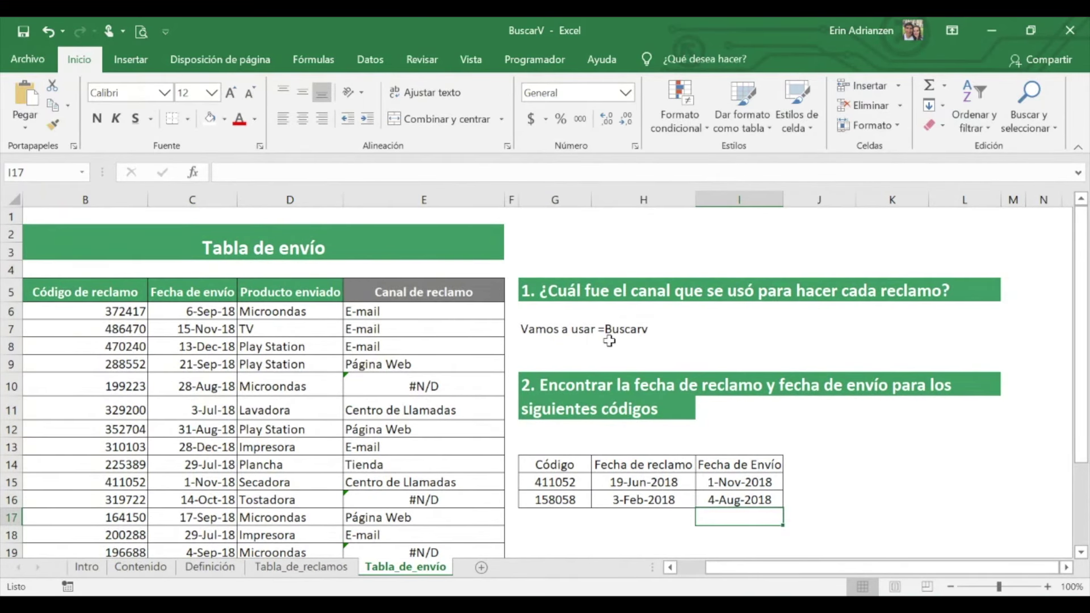
scroll(609, 341, "left", 1)
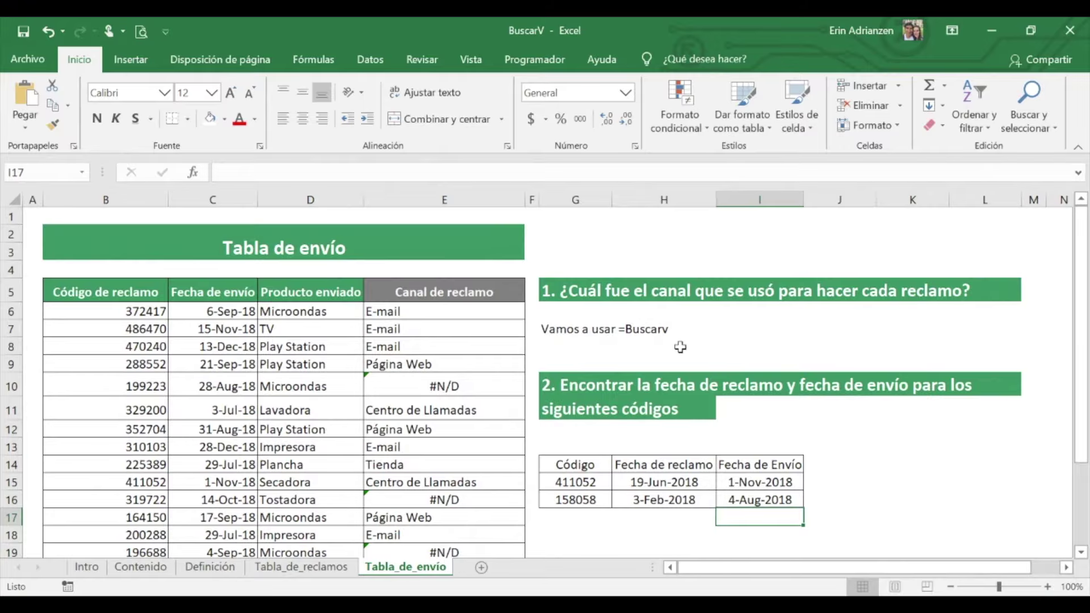